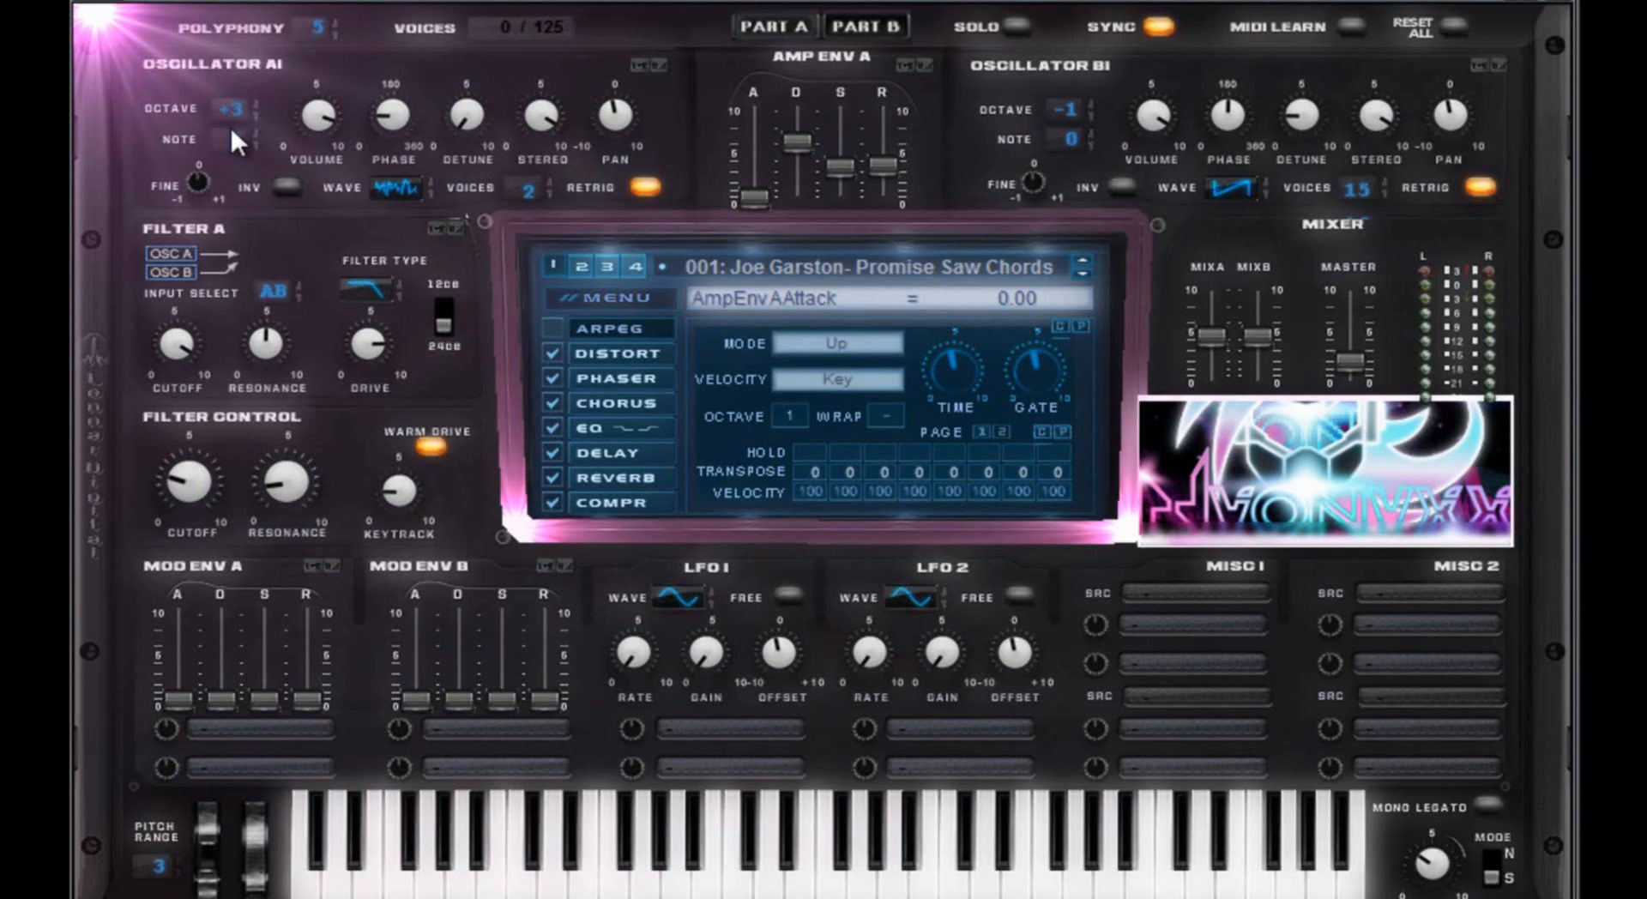
Check the volume, fine tuning, wave, phase, detune and voices of Part A's first oscillator.
{"action": "left_click", "coordinate": [322, 115]}
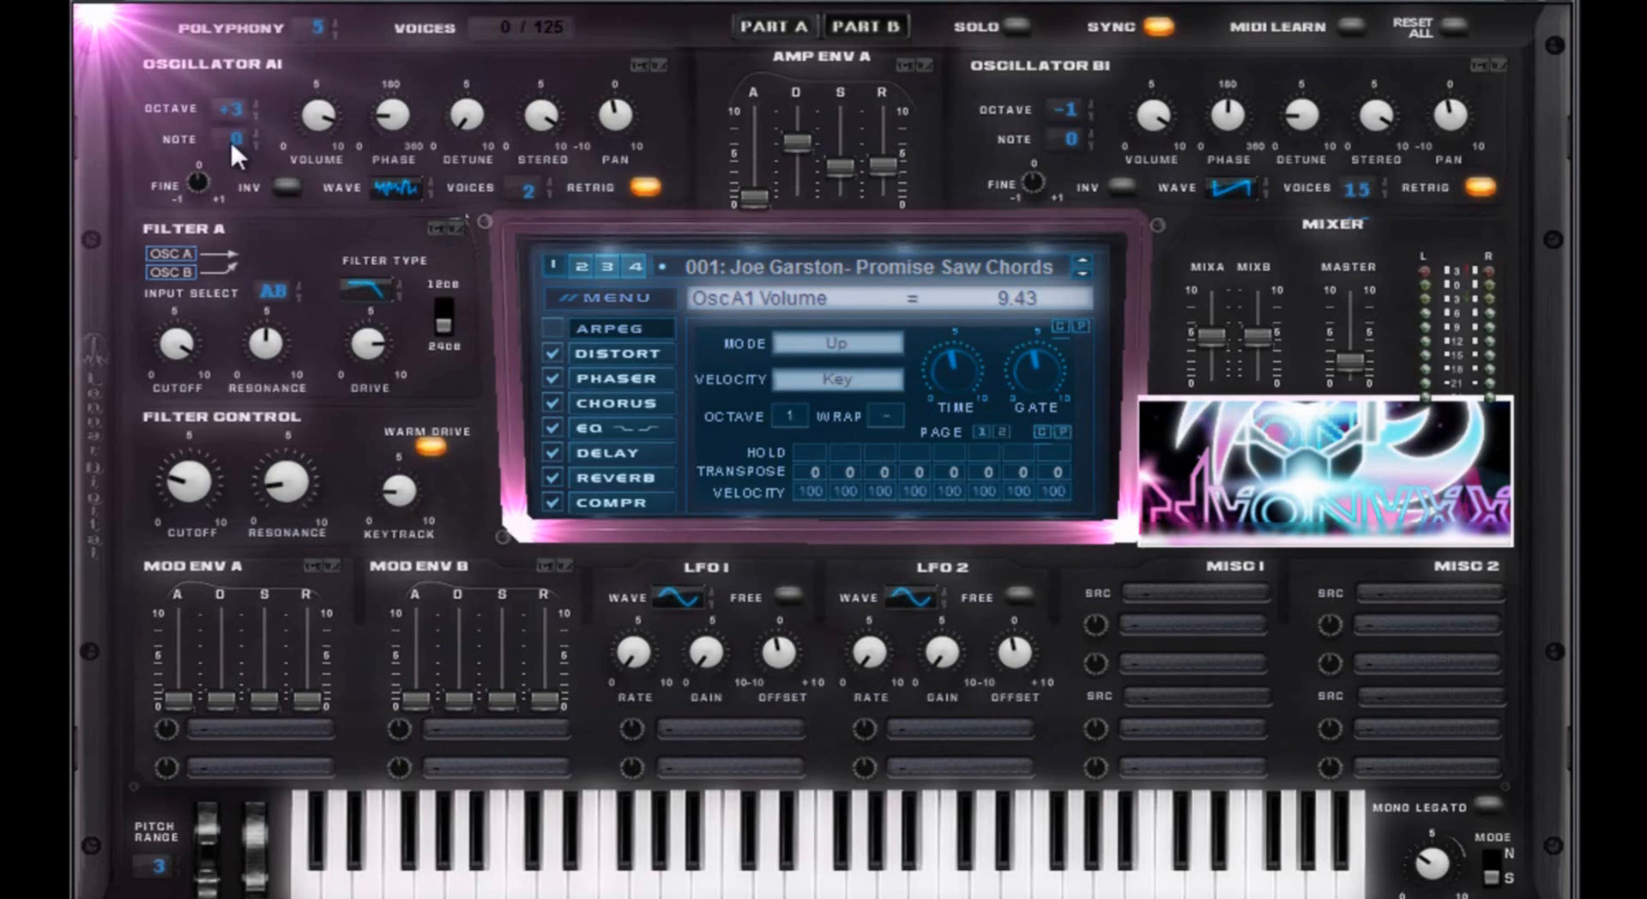
{"action": "left_click", "coordinate": [199, 185]}
{"action": "left_click", "coordinate": [408, 188]}
{"action": "mouse_move", "coordinate": [403, 110]}
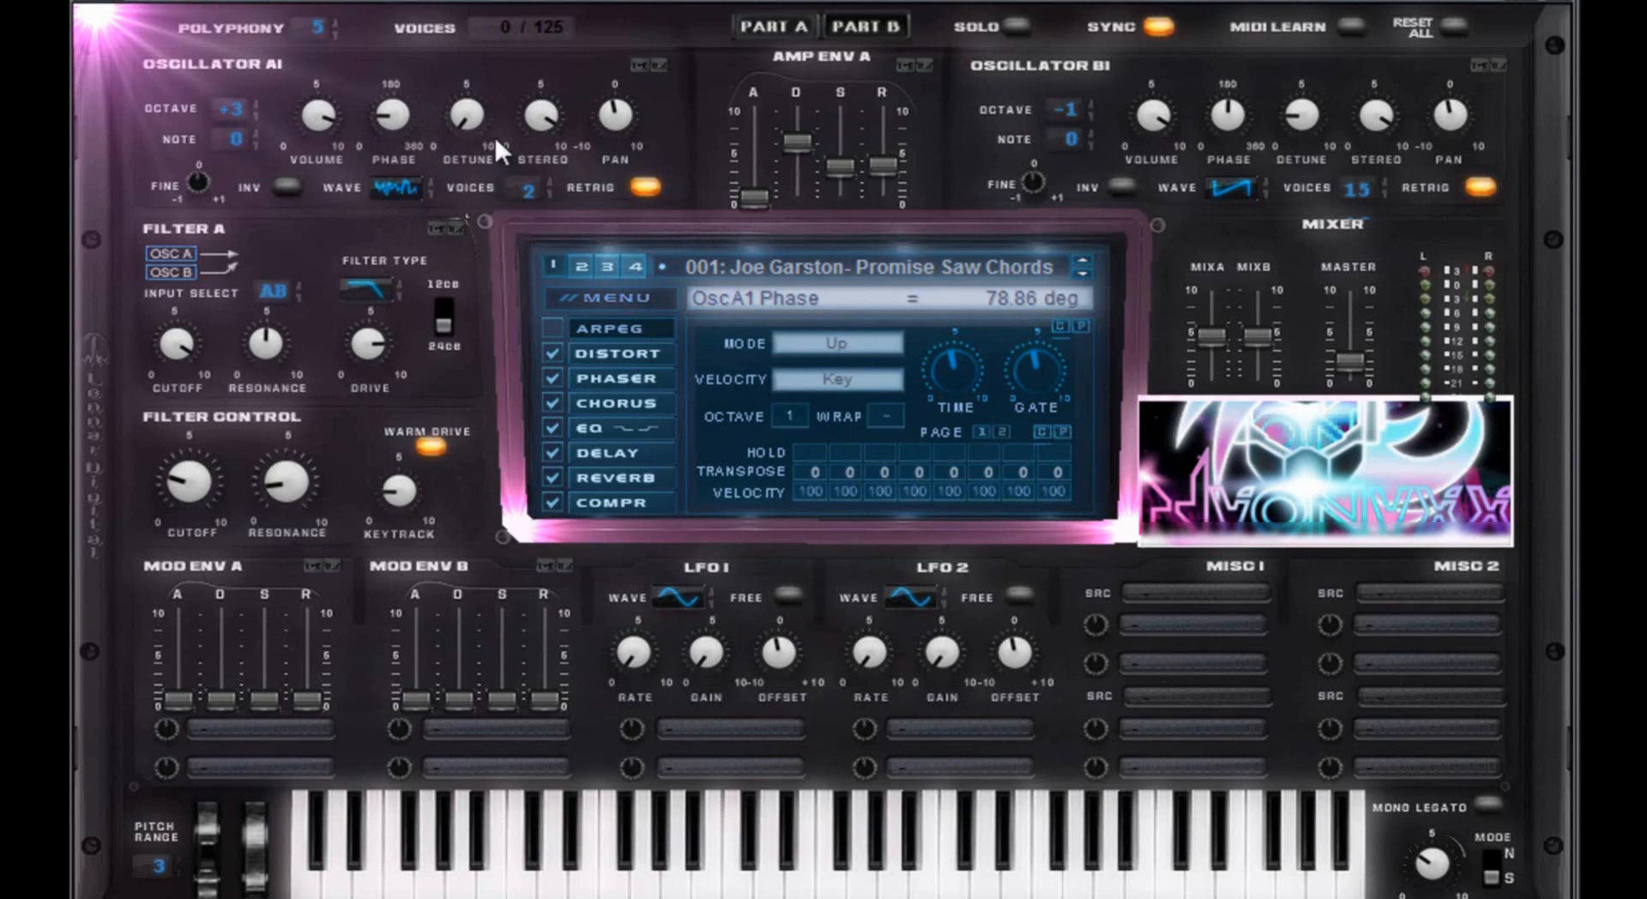
{"action": "mouse_move", "coordinate": [472, 115]}
{"action": "mouse_move", "coordinate": [525, 188]}
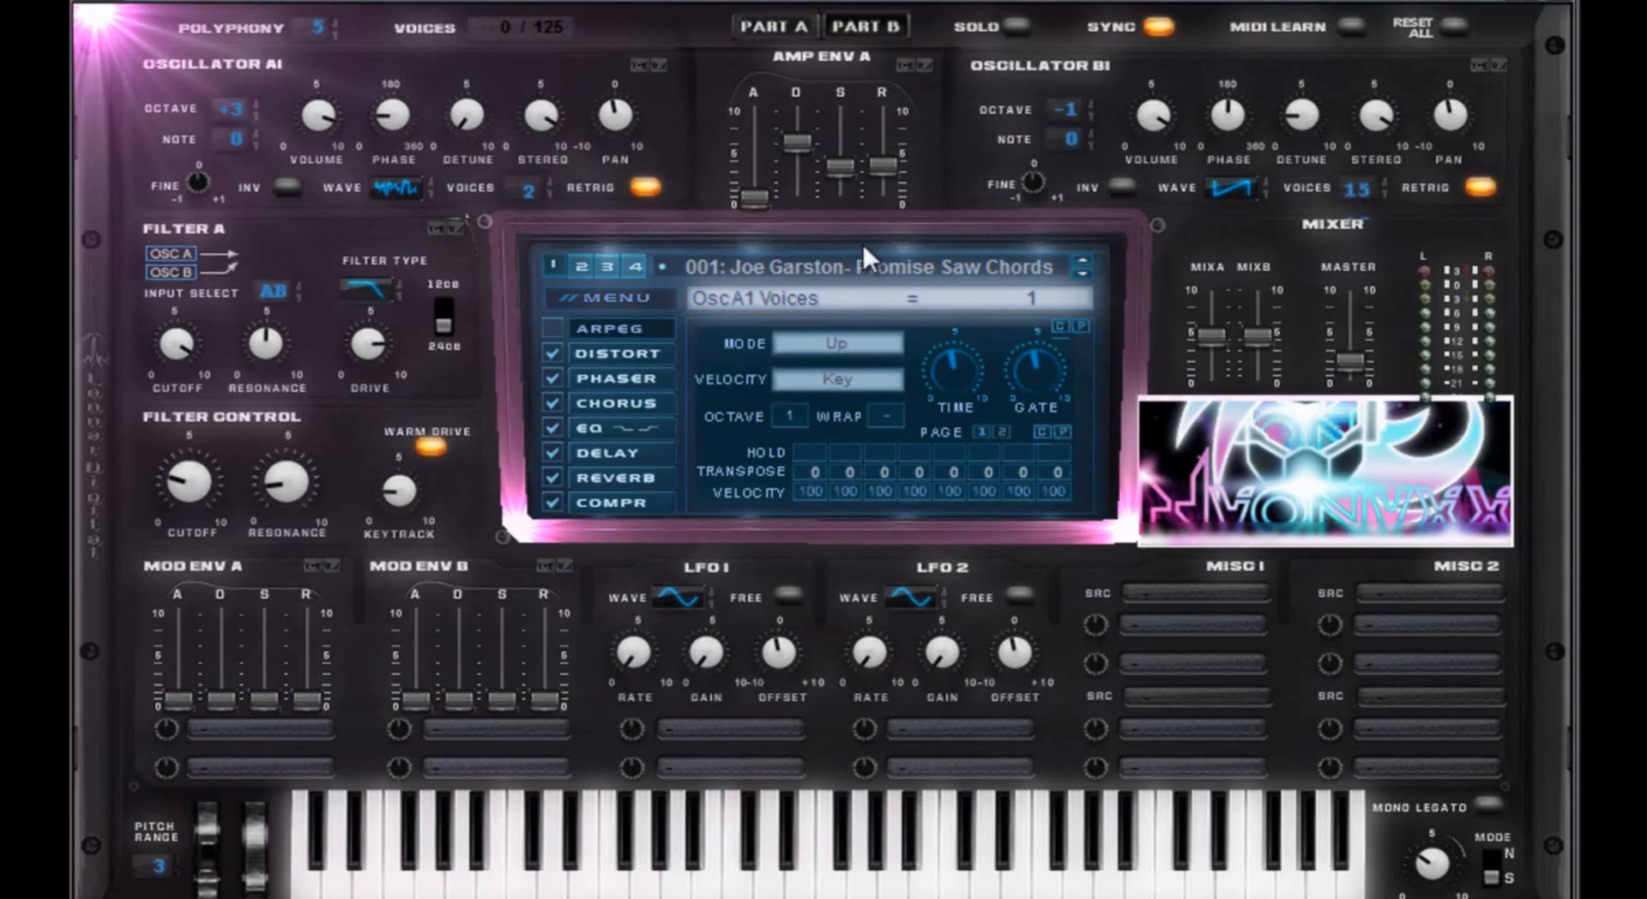
Check the attack, decay, sustain and release of amplitude envelope A.
{"action": "left_click", "coordinate": [754, 196]}
{"action": "left_click", "coordinate": [792, 140]}
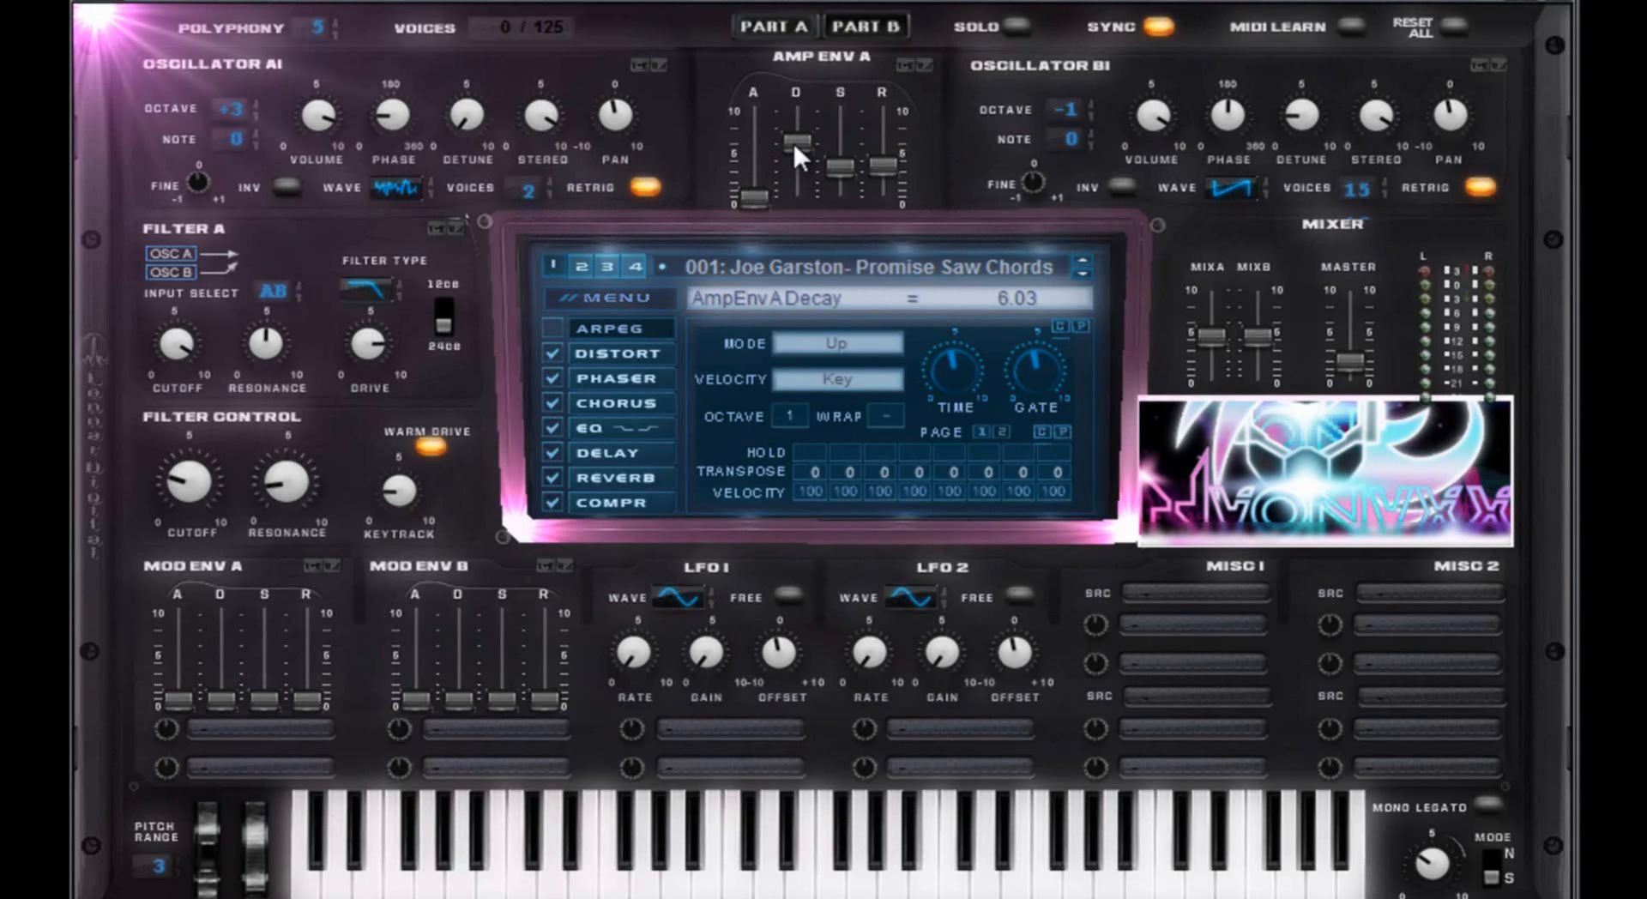
{"action": "left_click", "coordinate": [842, 168]}
{"action": "left_click", "coordinate": [887, 162]}
Check the wave, voices, volume, phase and detune of Part A's second oscillator.
{"action": "left_click", "coordinate": [1241, 191]}
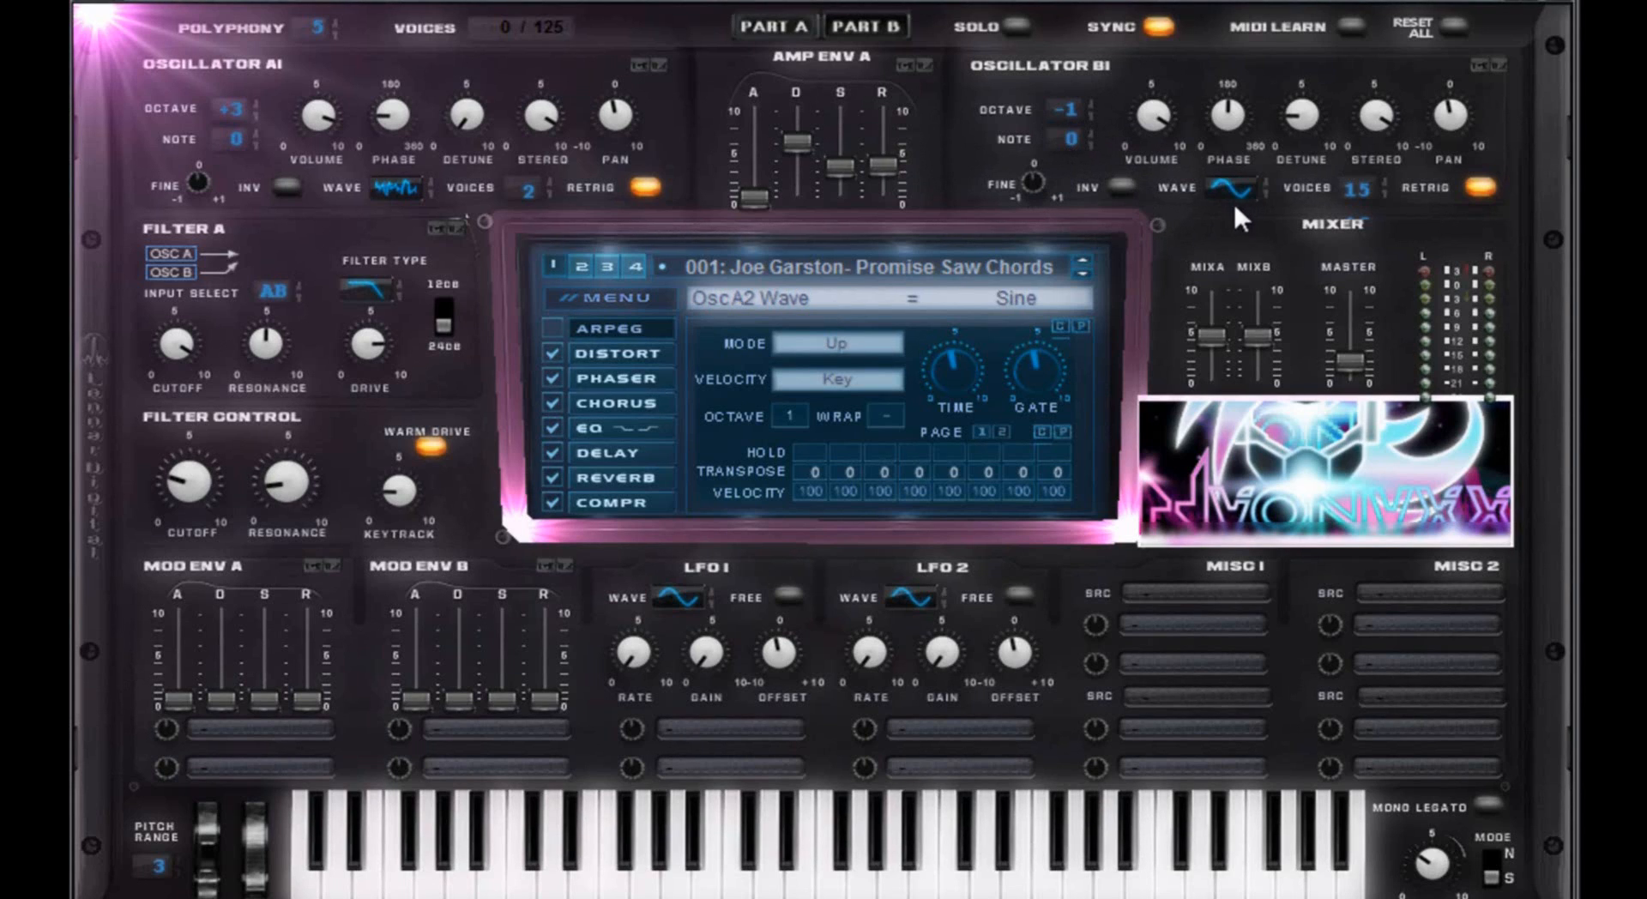
{"action": "left_click", "coordinate": [1244, 186]}
{"action": "left_click", "coordinate": [1249, 184]}
{"action": "mouse_move", "coordinate": [1361, 194]}
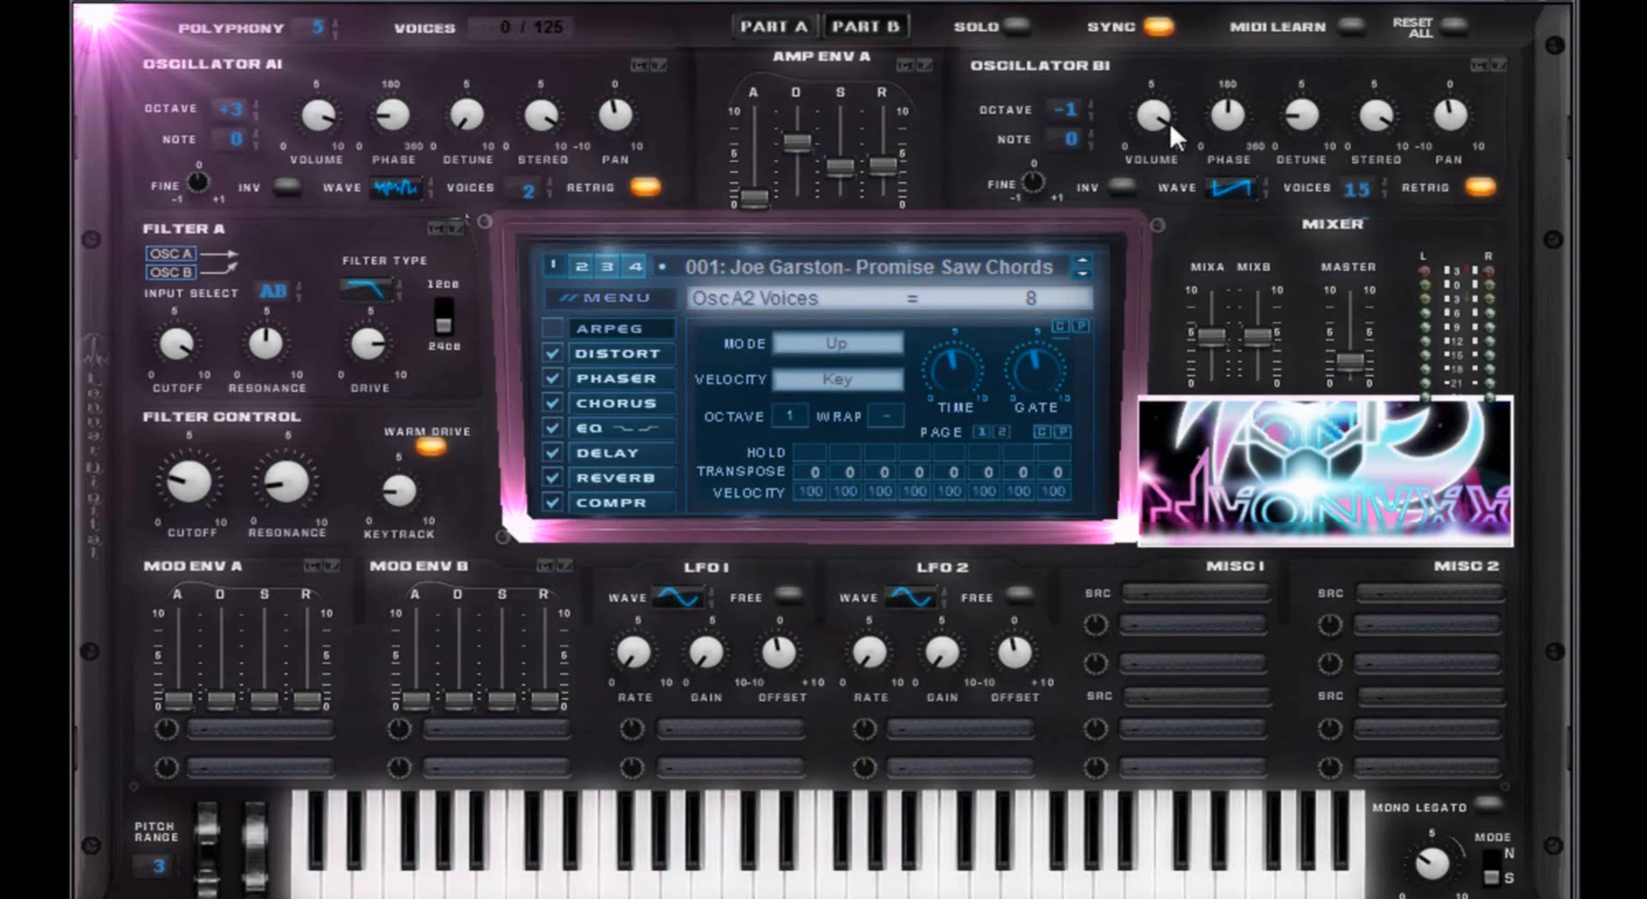
{"action": "mouse_move", "coordinate": [1238, 117]}
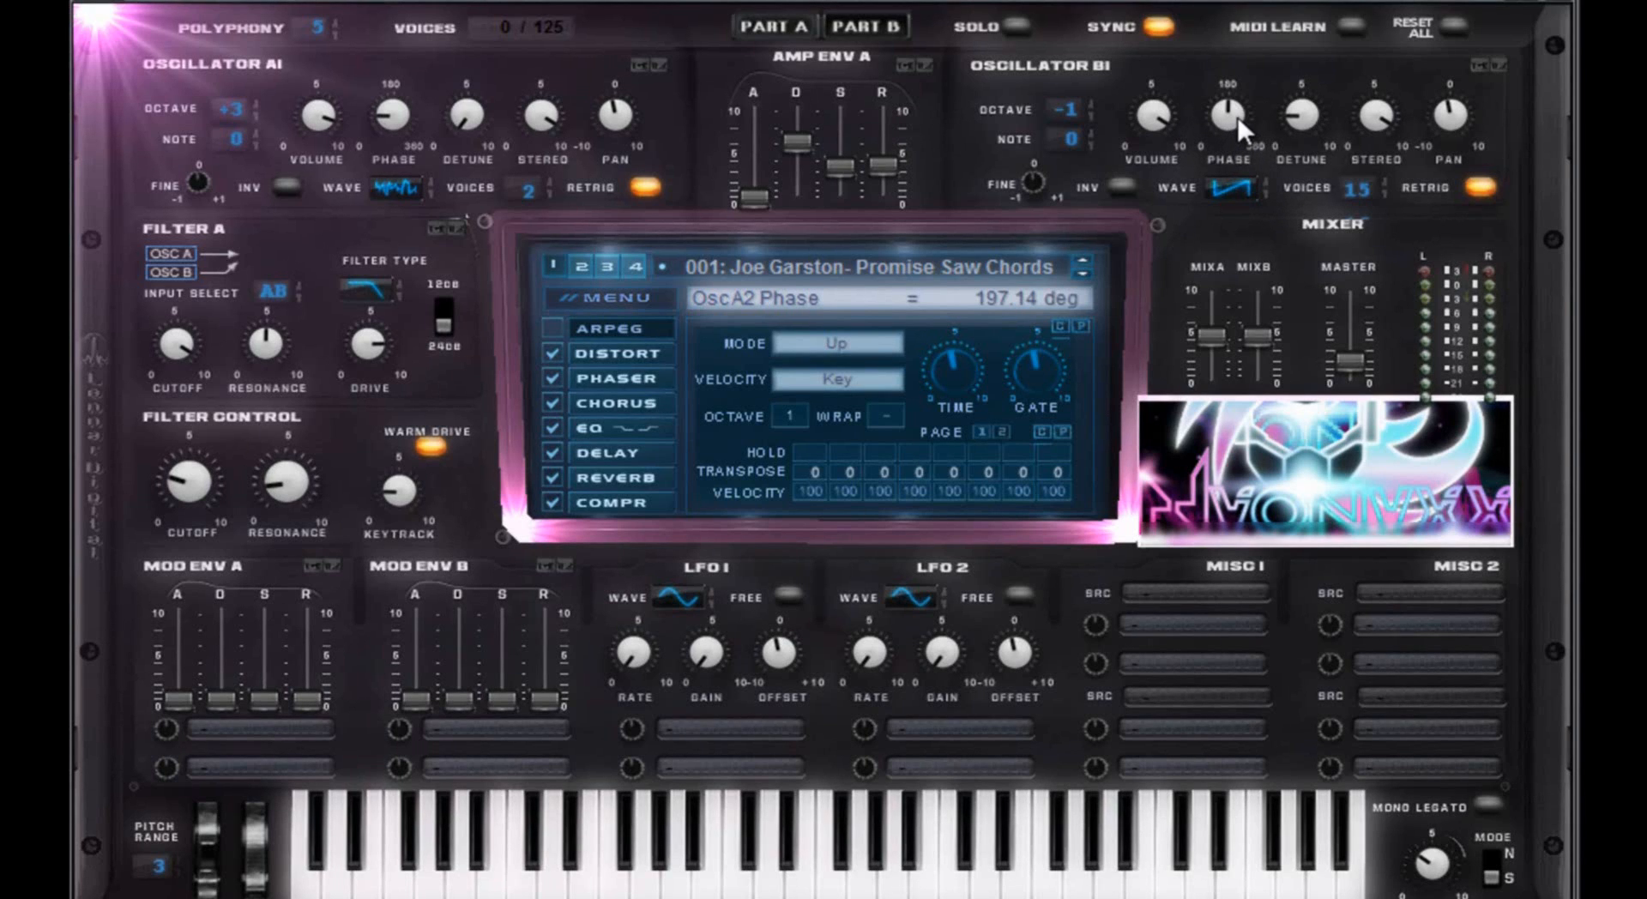
{"action": "mouse_move", "coordinate": [1304, 127]}
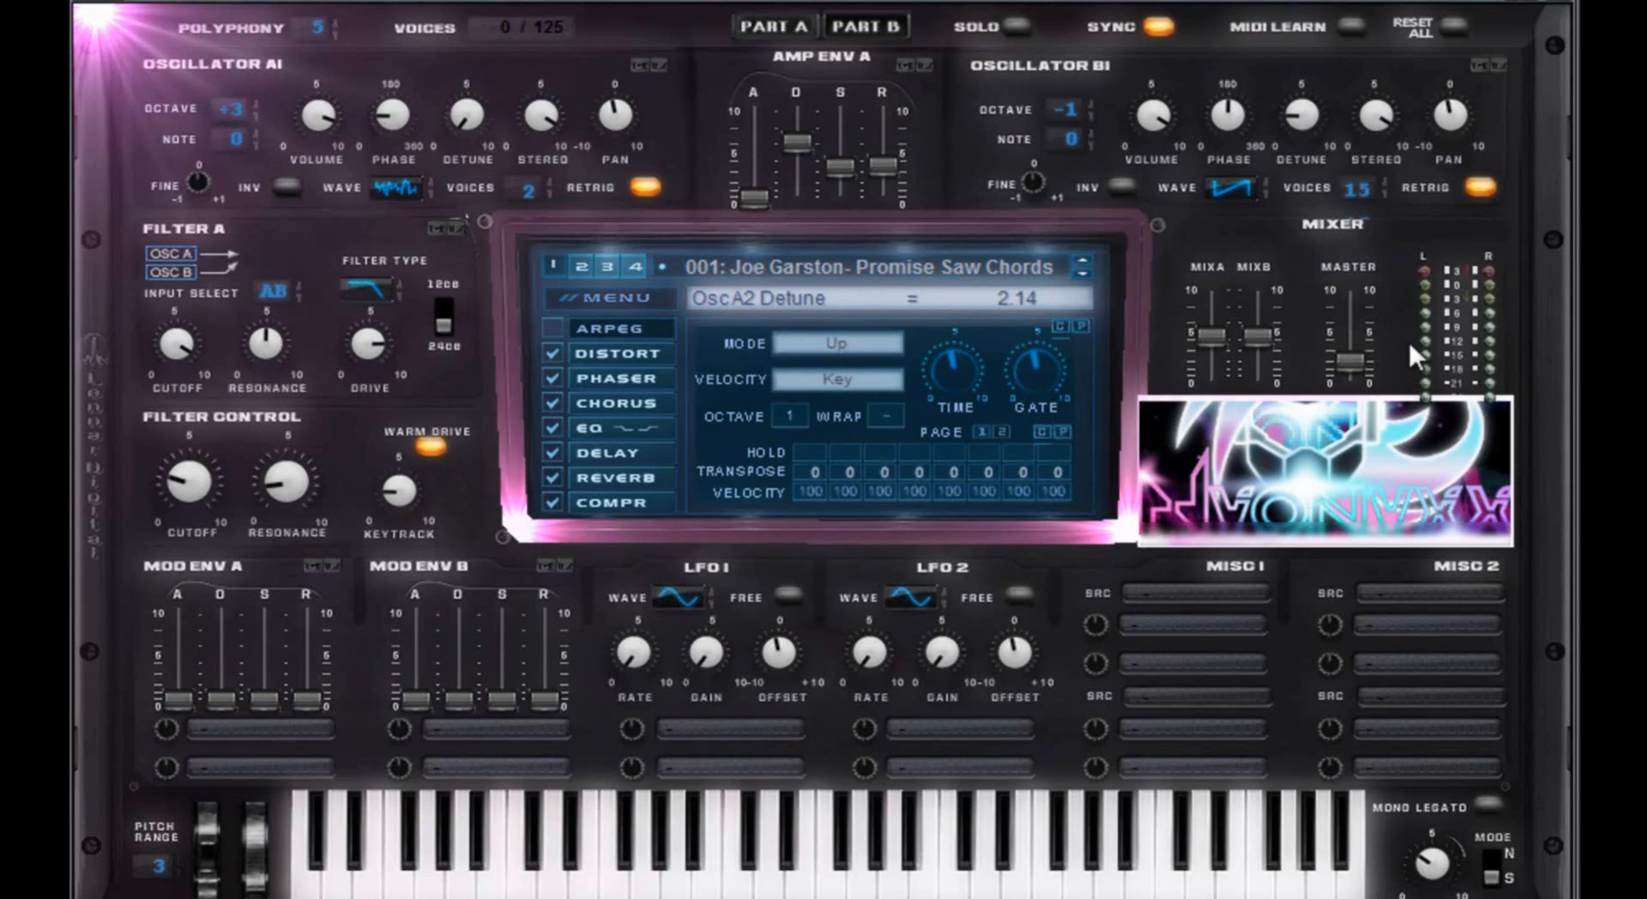
Check the mixer's master volume and the portamento time and mode.
{"action": "mouse_move", "coordinate": [1352, 353]}
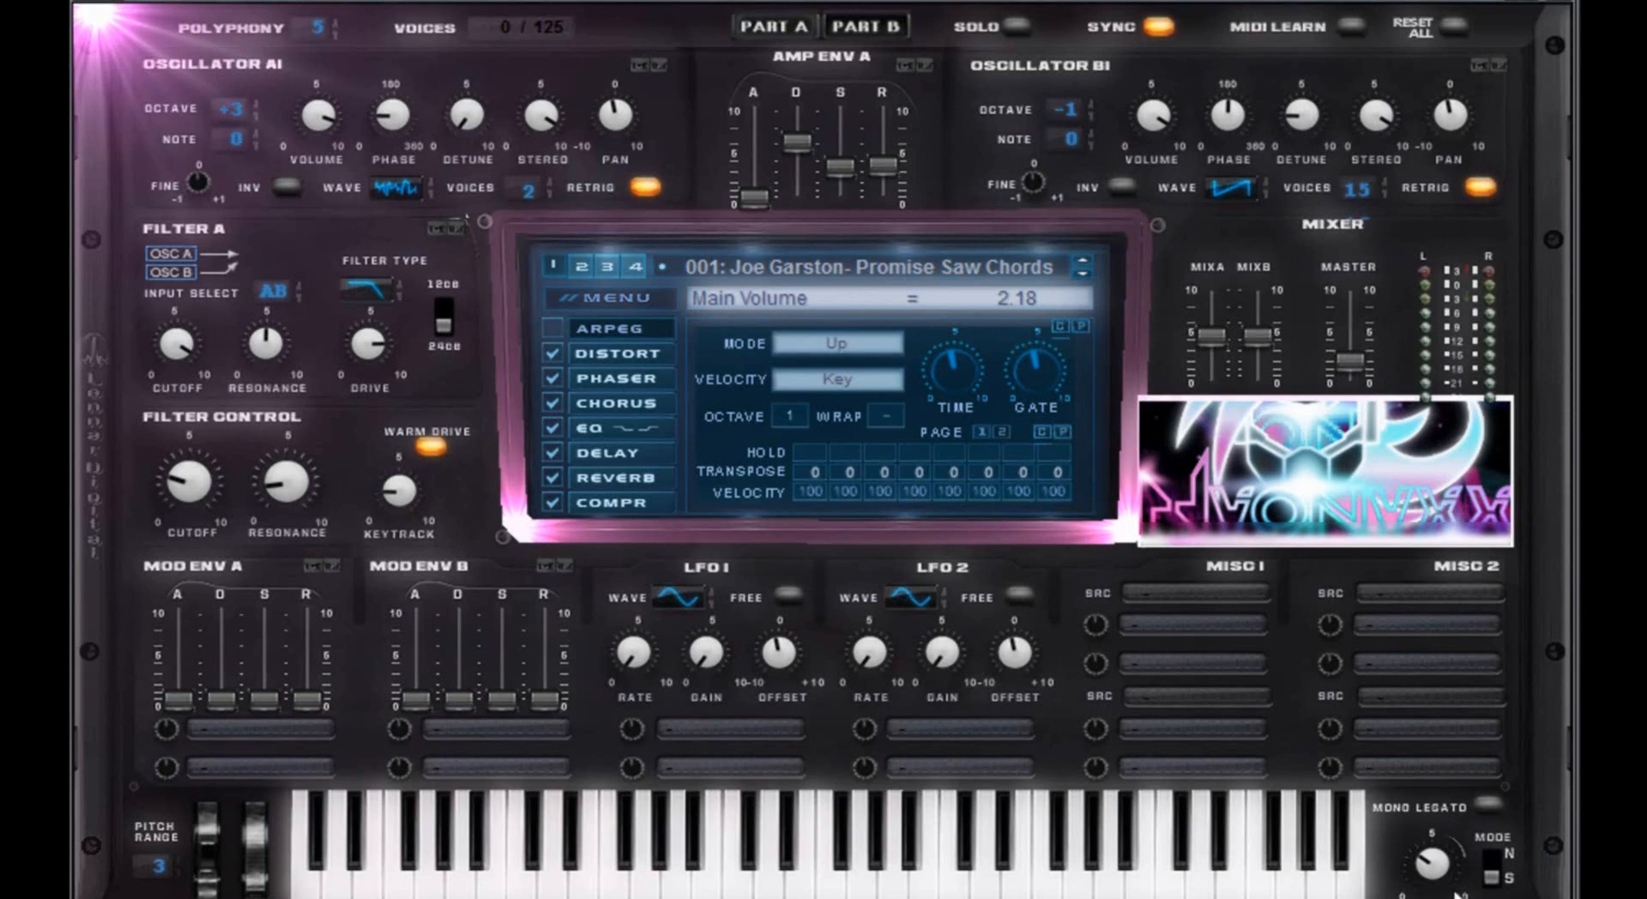
{"action": "mouse_move", "coordinate": [1434, 866]}
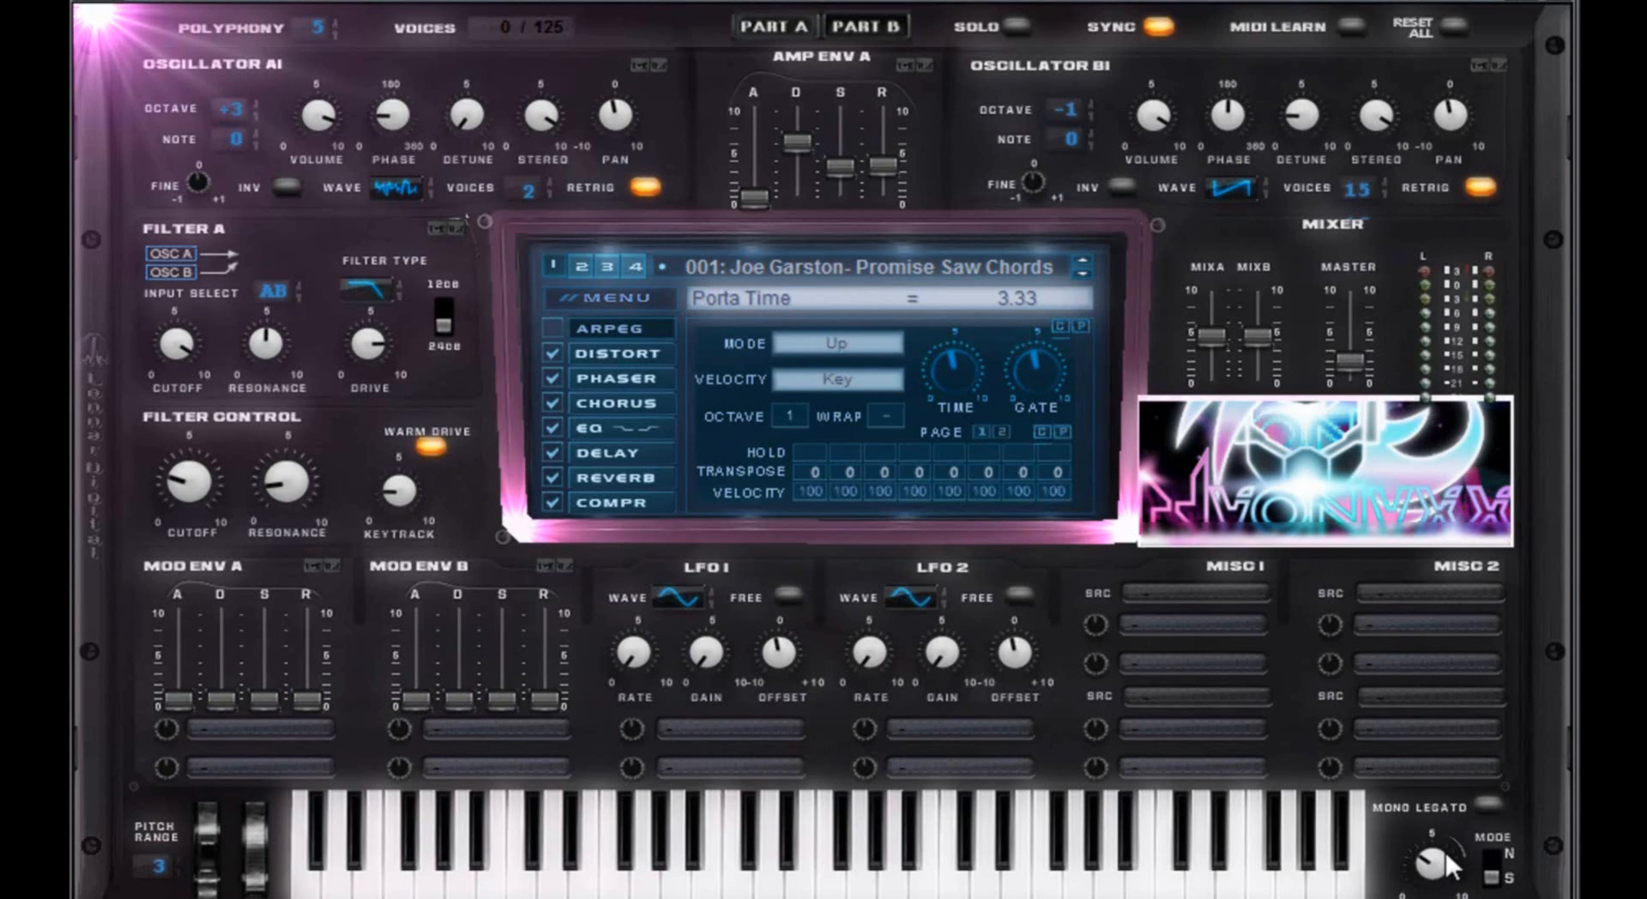
{"action": "left_click", "coordinate": [1493, 877]}
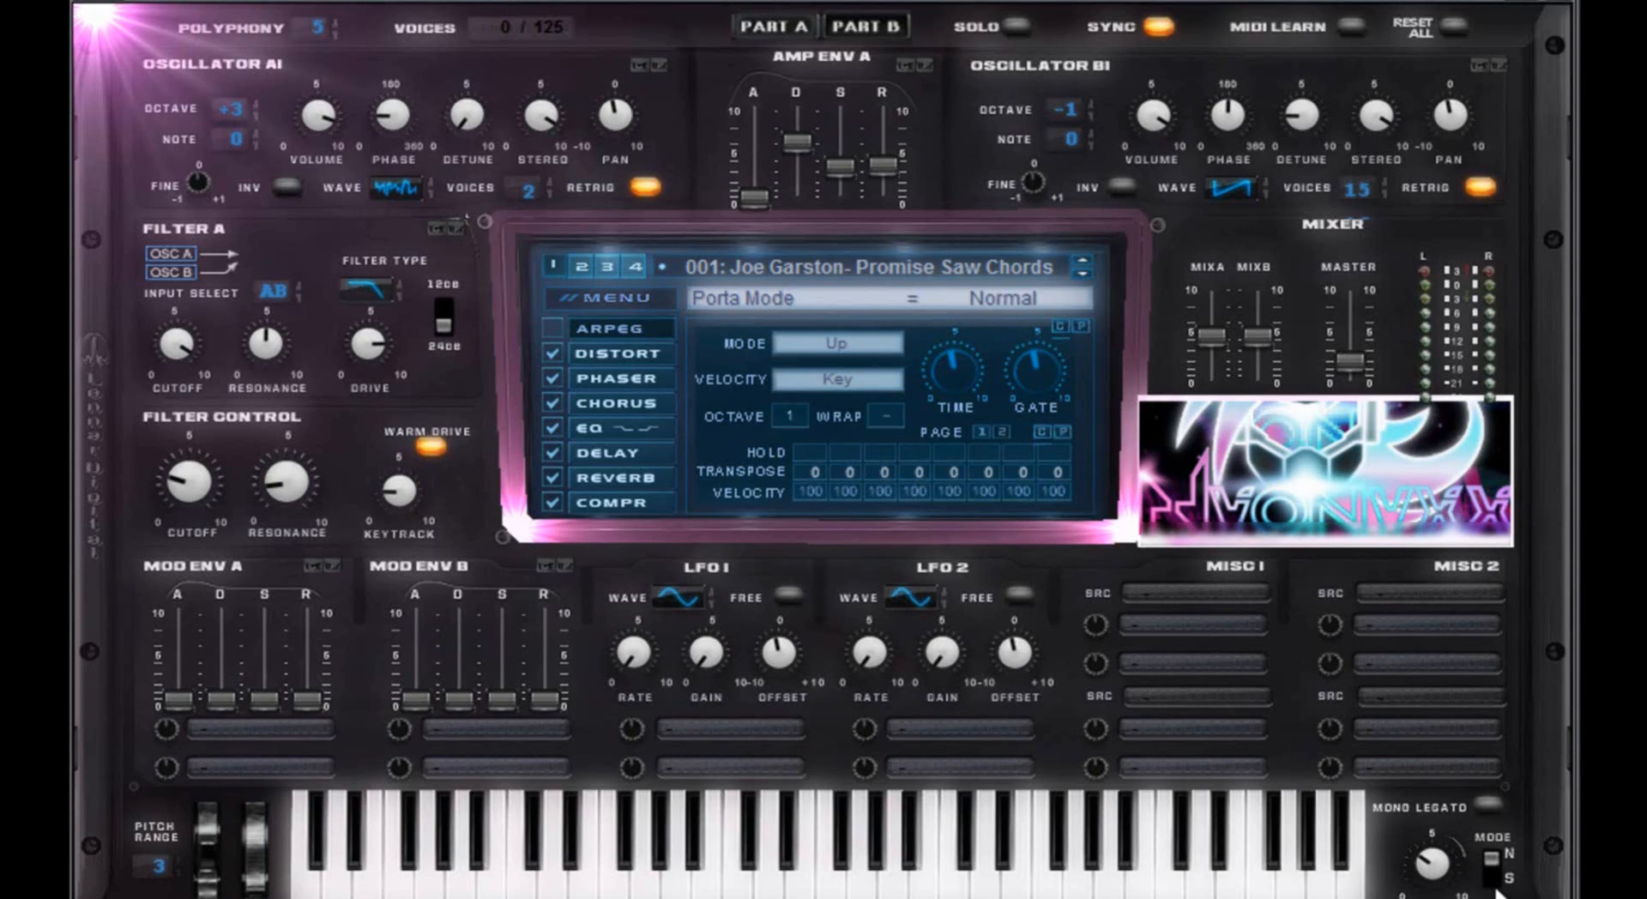
{"action": "left_click", "coordinate": [1495, 883]}
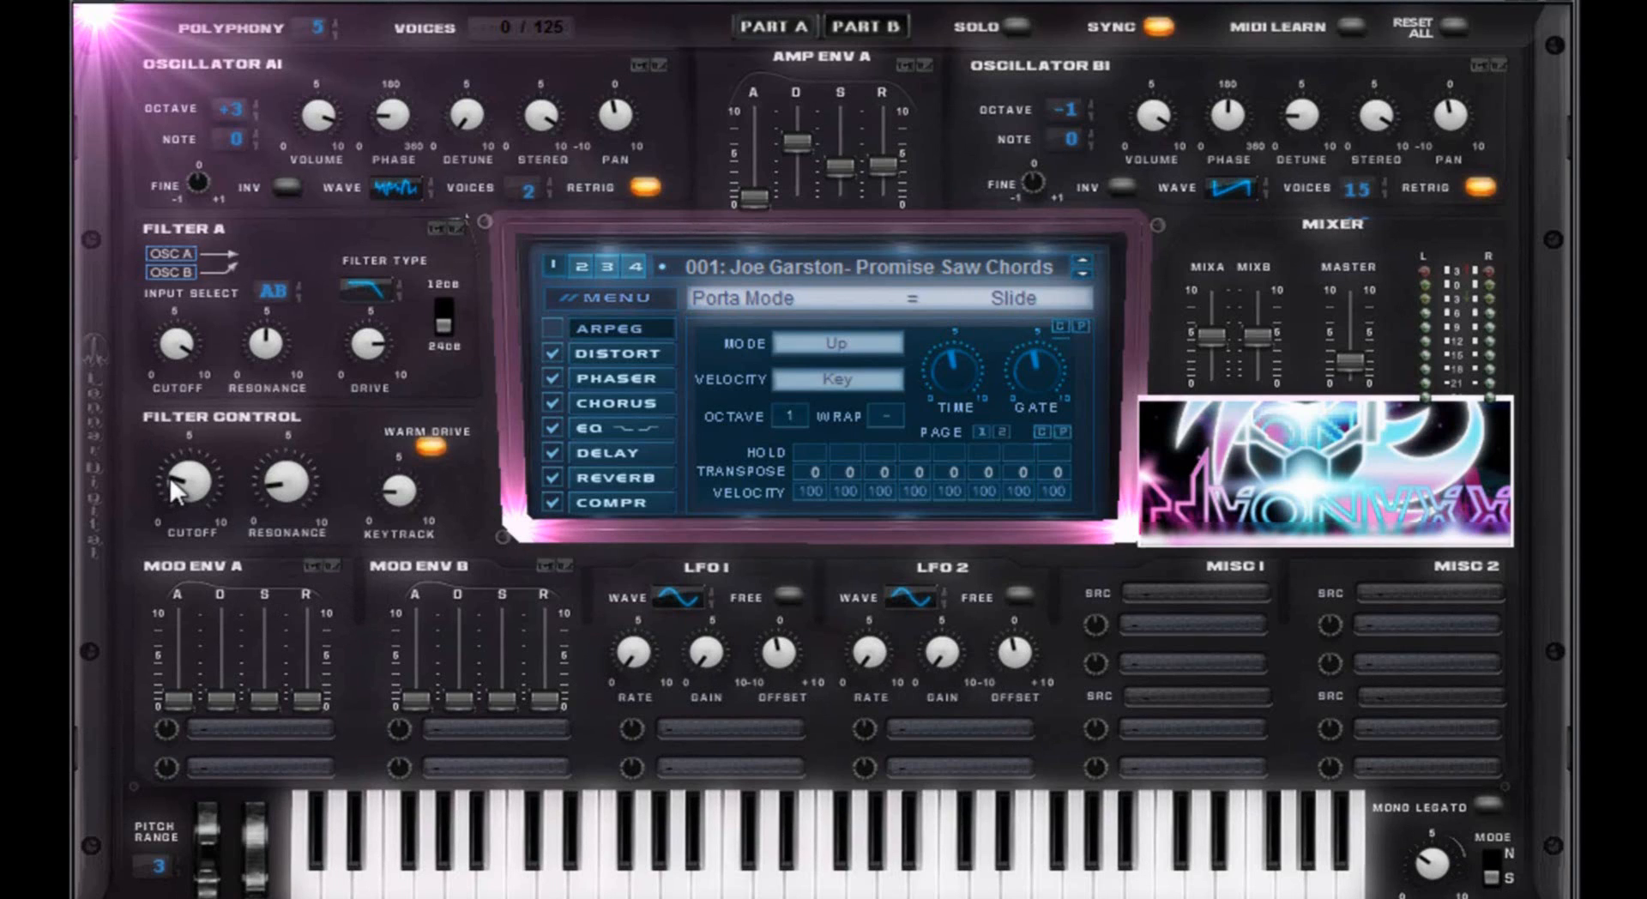
Check the filter control's cutoff, resonance and keytrack, plus the drive, resonance and cutoff of Filter A.
{"action": "left_click", "coordinate": [202, 486]}
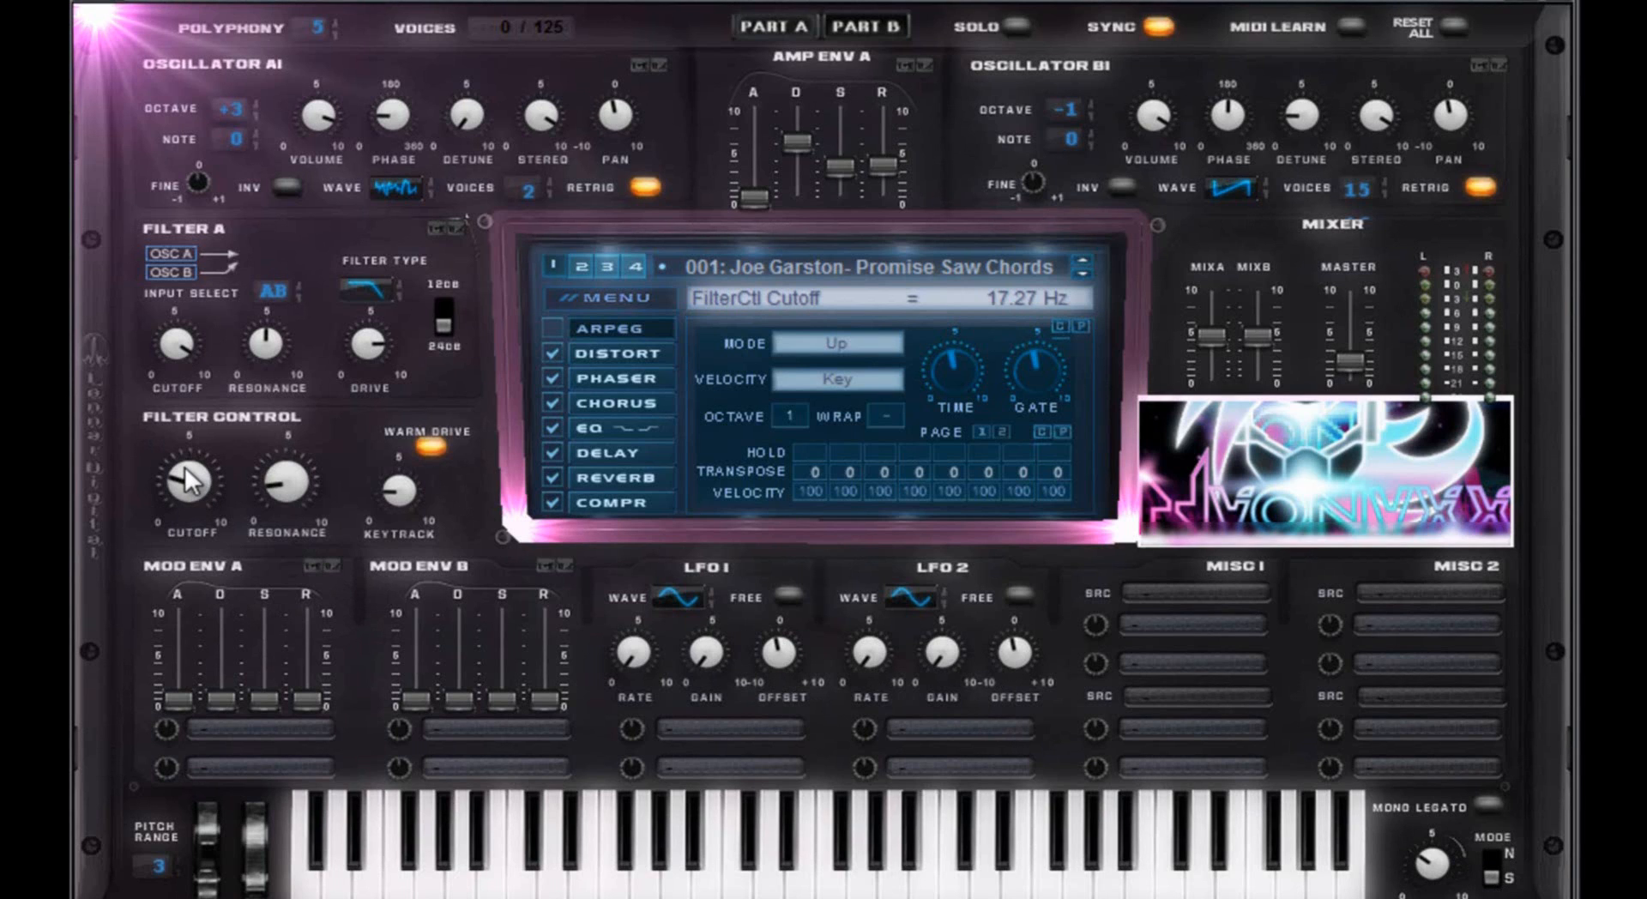
{"action": "left_click", "coordinate": [276, 480]}
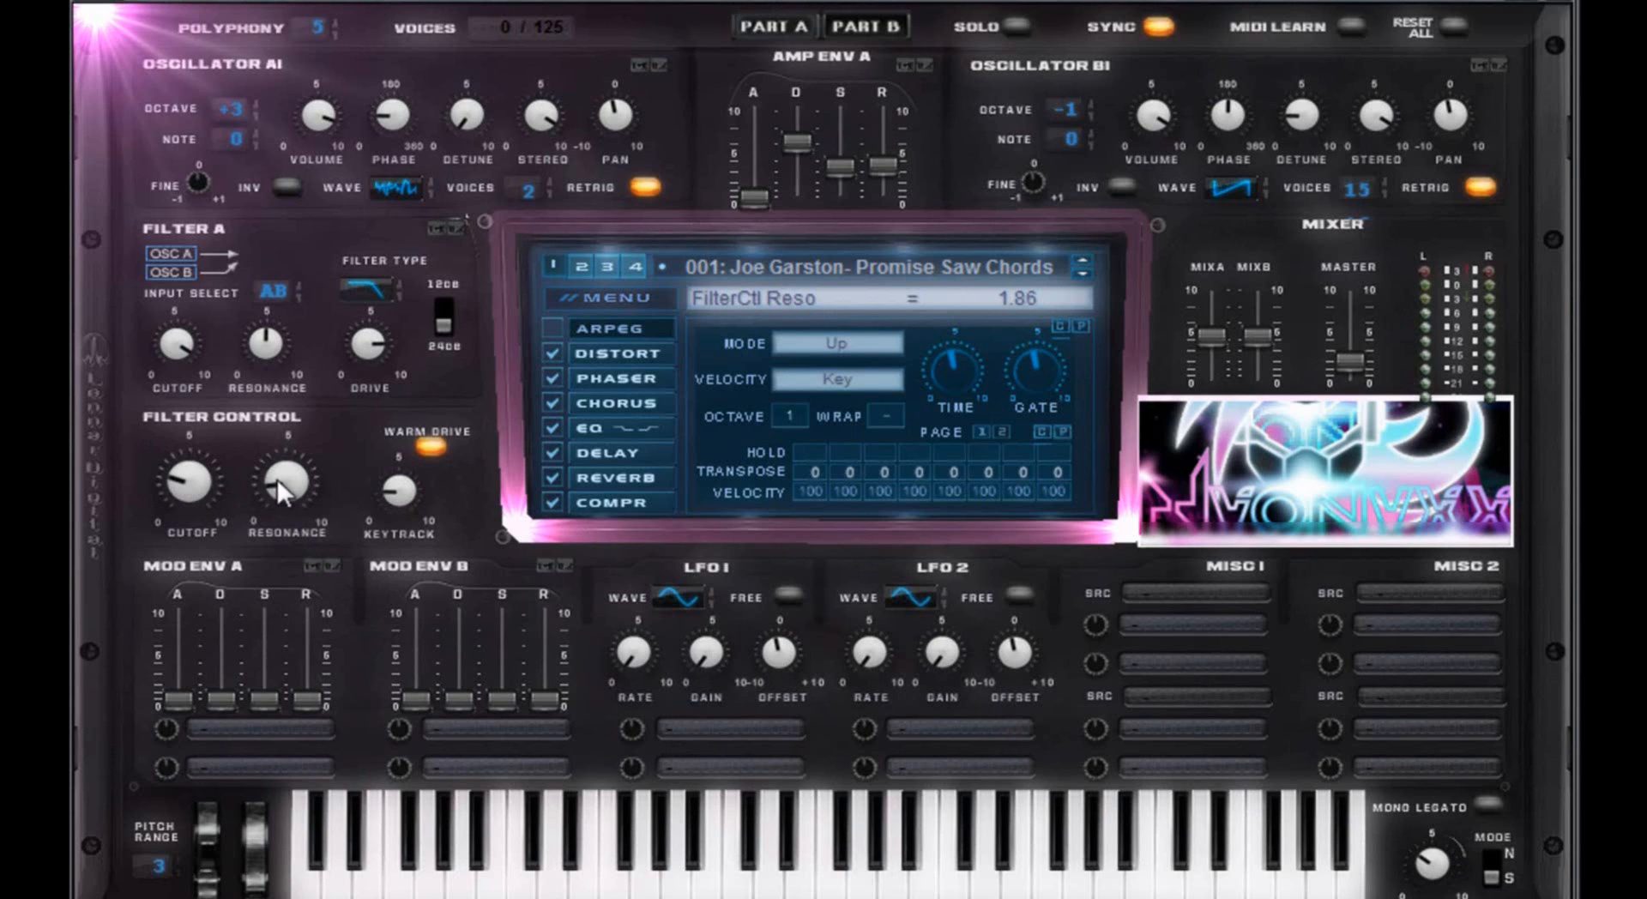
{"action": "left_click", "coordinate": [400, 488]}
{"action": "left_click", "coordinate": [359, 342]}
{"action": "left_click", "coordinate": [273, 344]}
{"action": "left_click", "coordinate": [178, 342]}
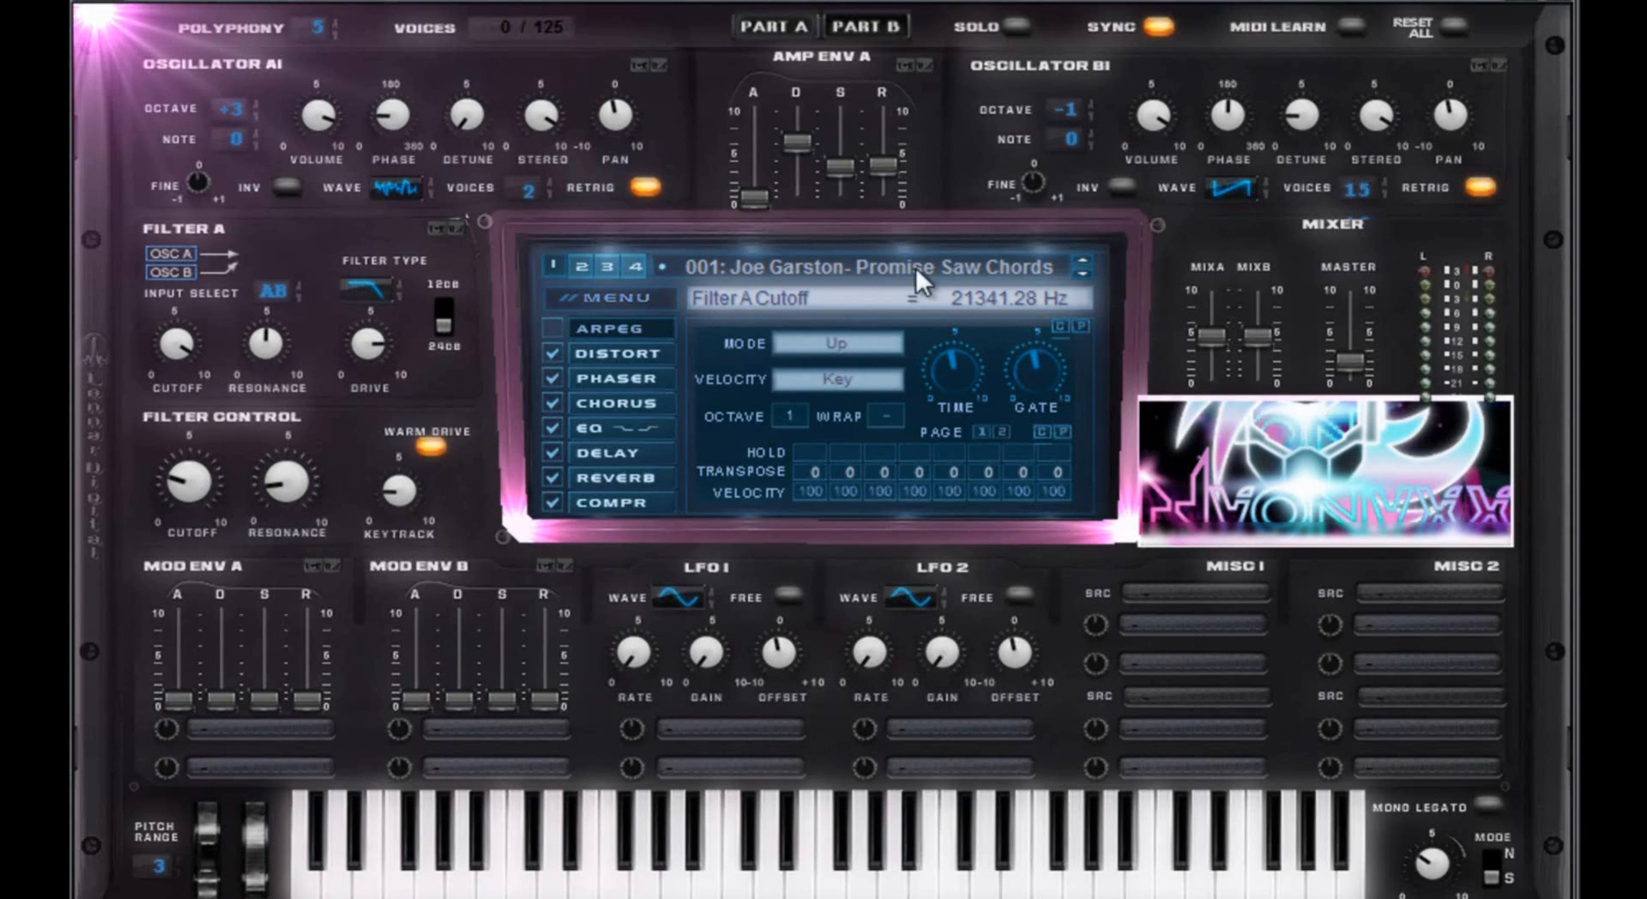
Switch to Part B and check its first oscillator's voices, phase, detune and stereo settings.
{"action": "left_click", "coordinate": [888, 24]}
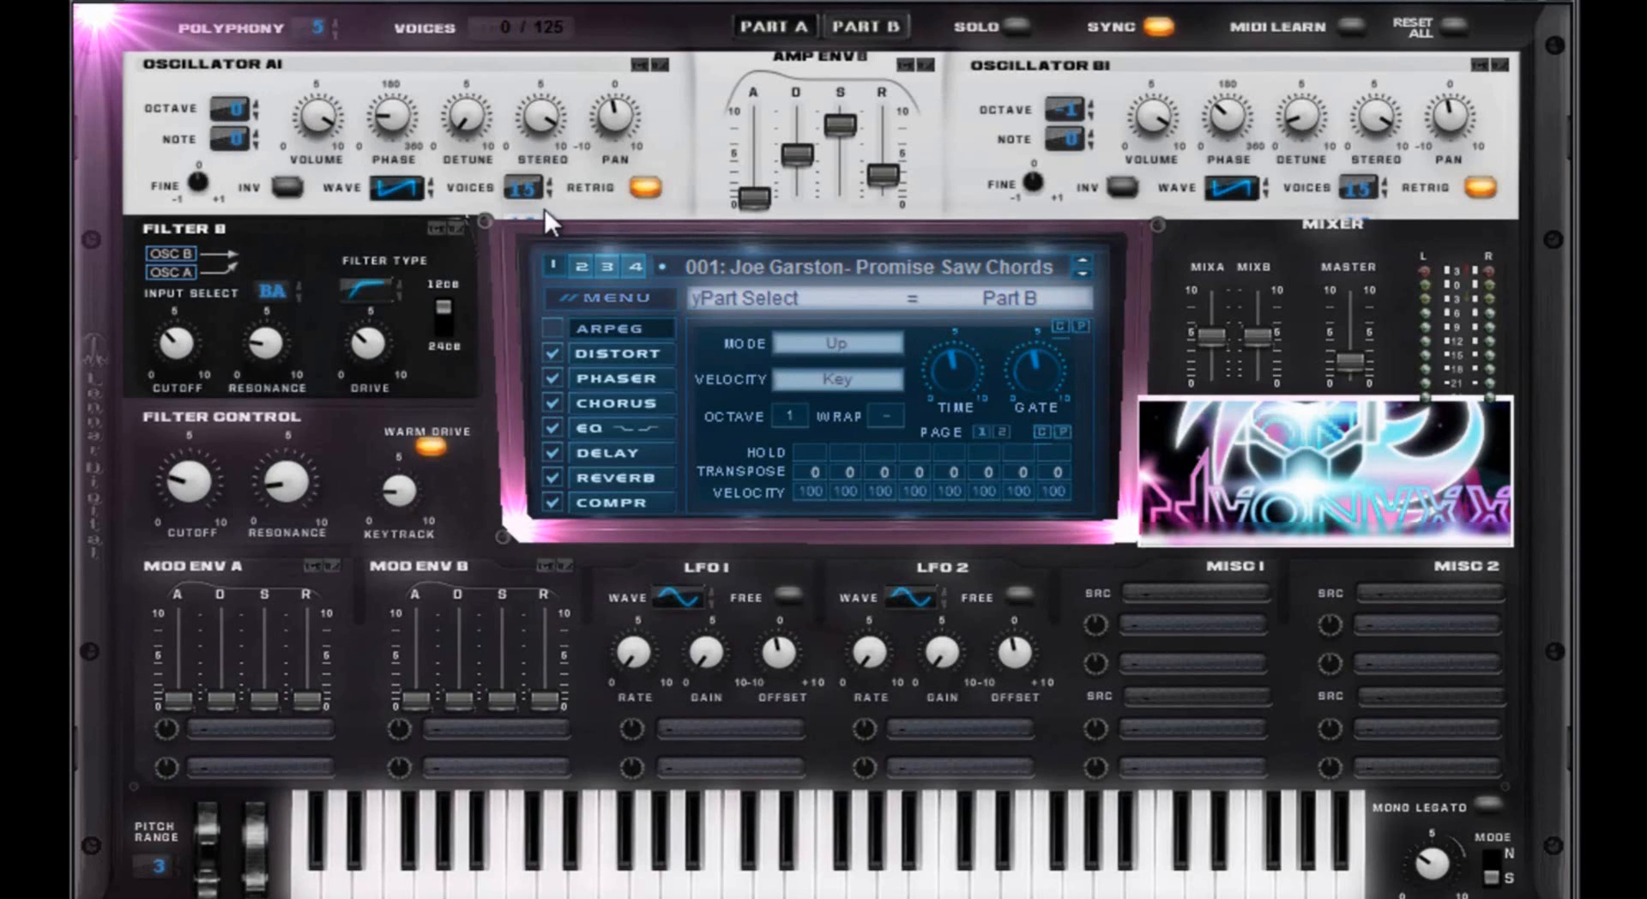
{"action": "left_click", "coordinate": [532, 185]}
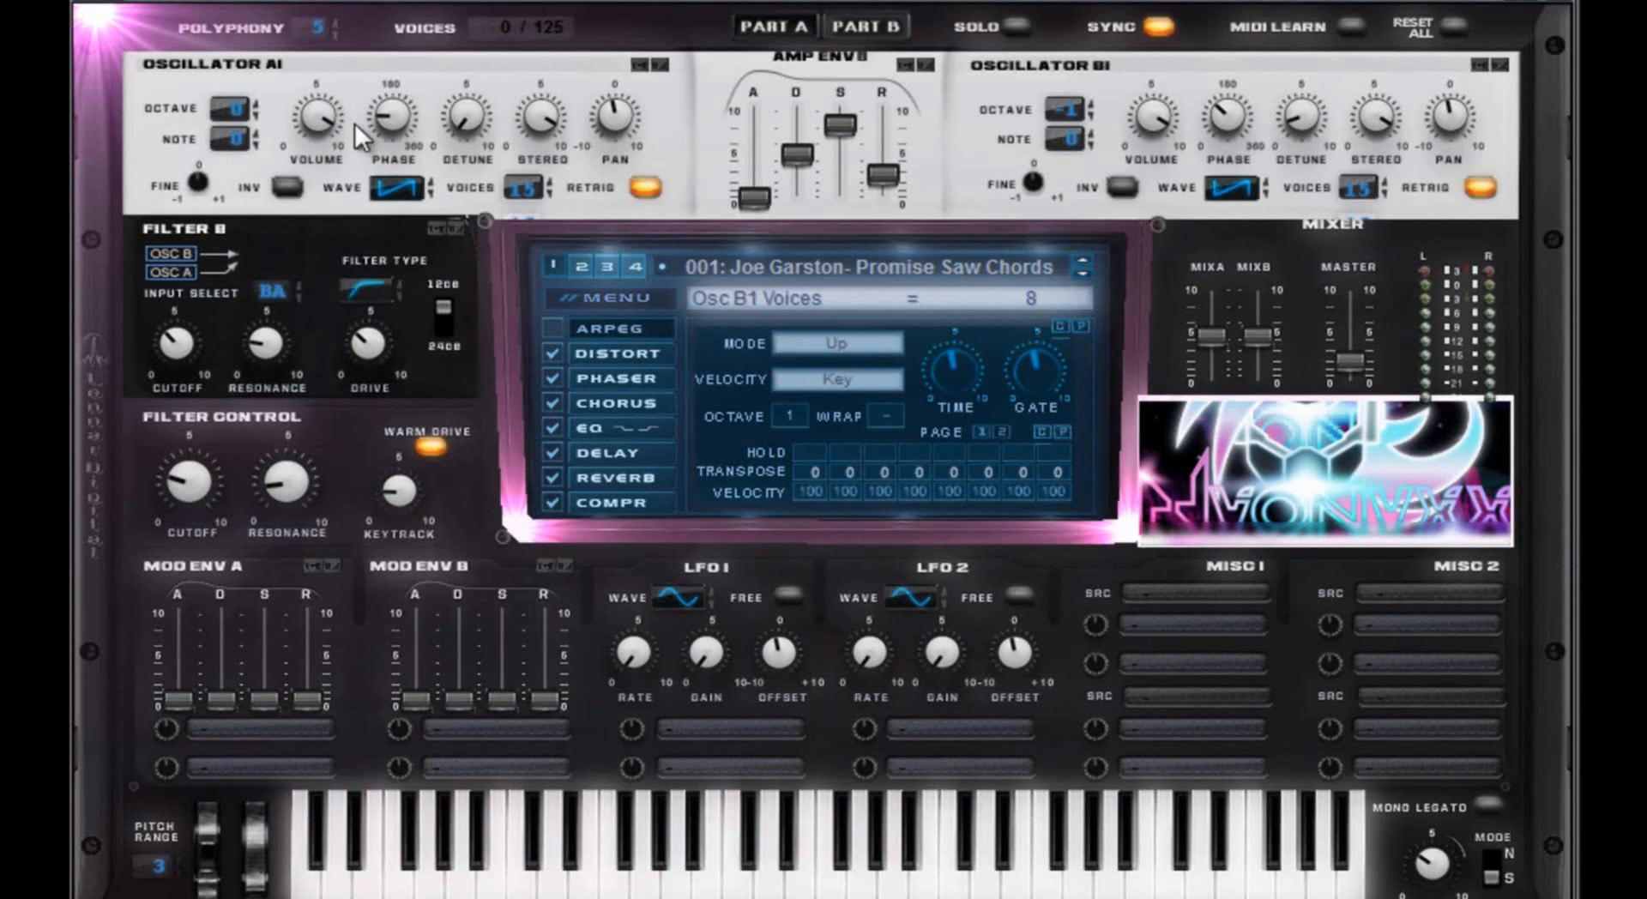
{"action": "left_click", "coordinate": [388, 116]}
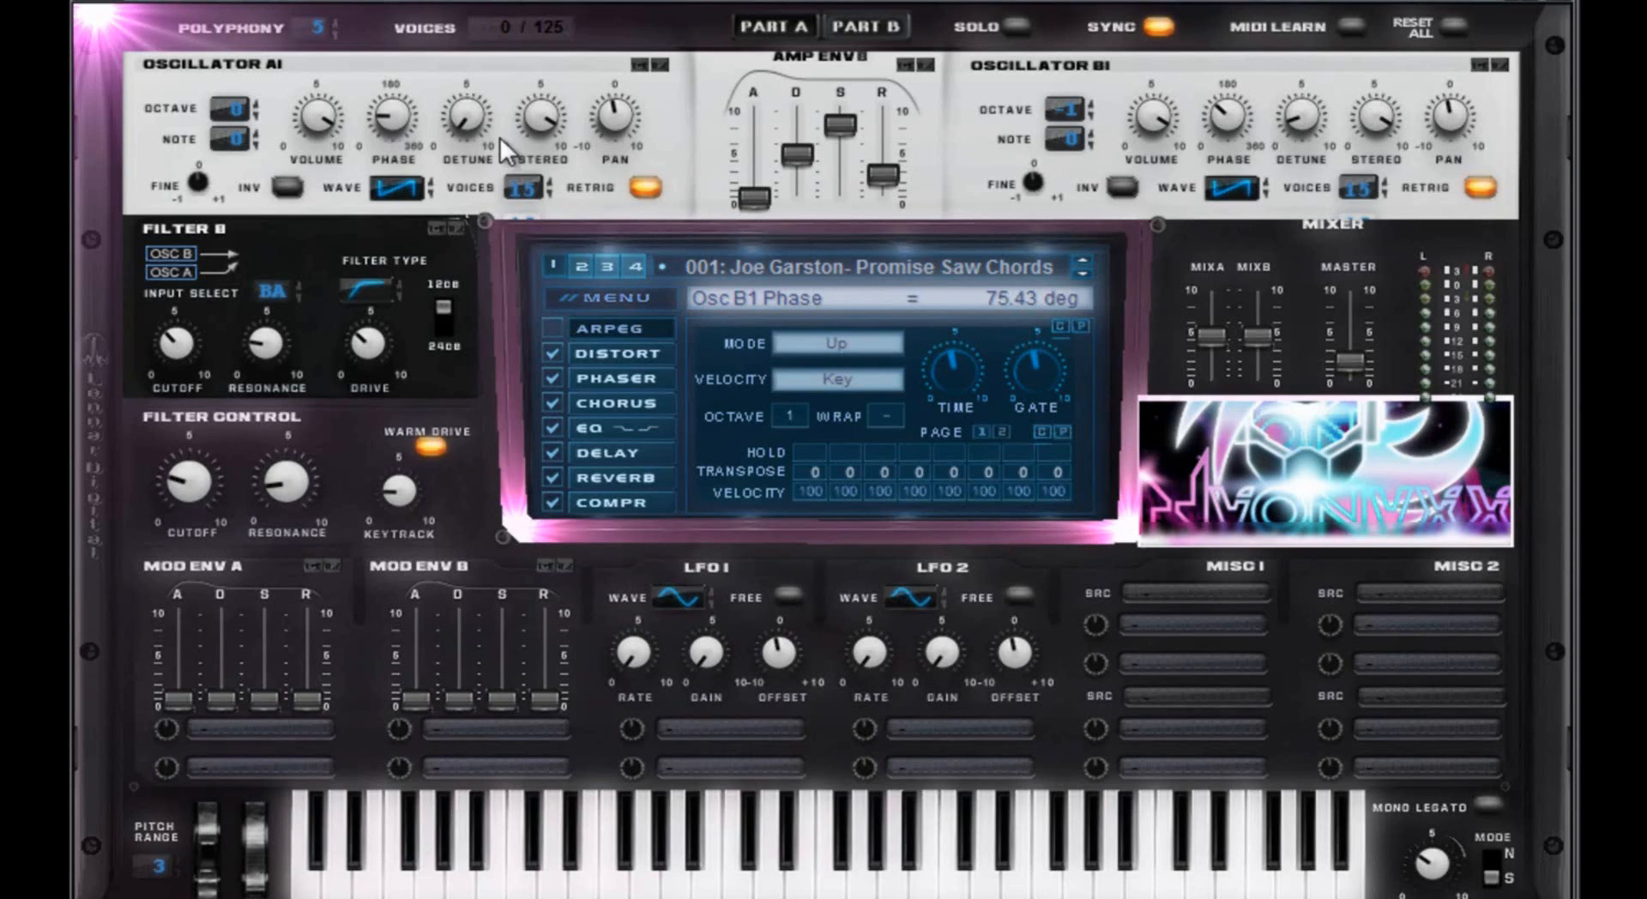
{"action": "left_click", "coordinate": [463, 115]}
{"action": "left_click", "coordinate": [549, 112]}
Check the attack, decay, sustain and release of amplitude envelope B.
{"action": "left_click", "coordinate": [763, 195]}
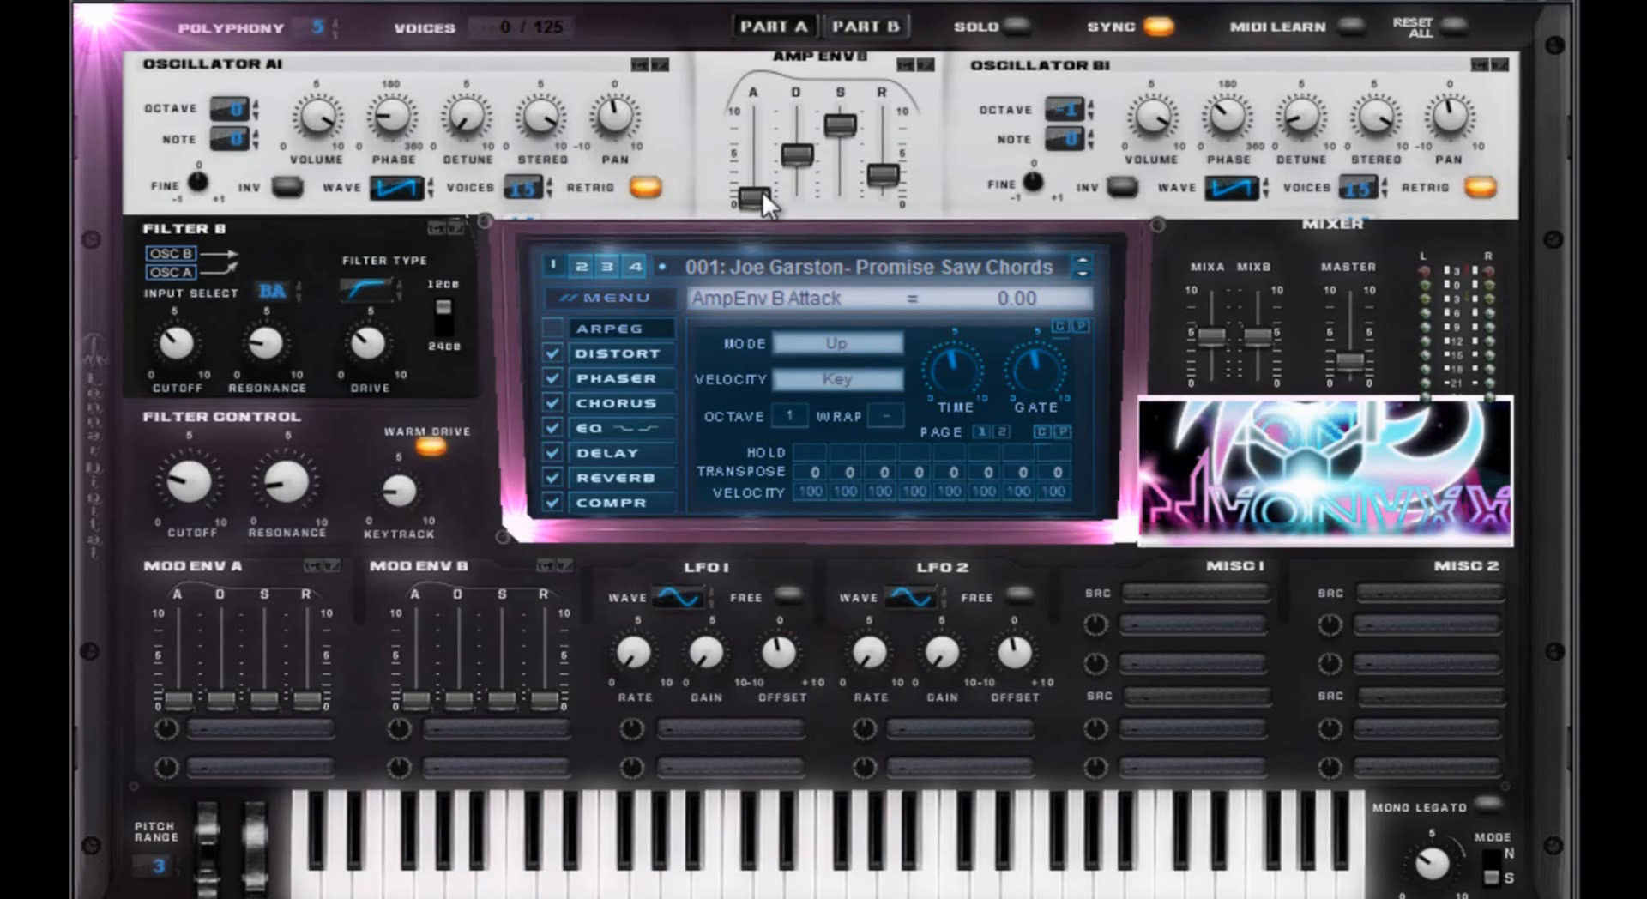
{"action": "left_click", "coordinate": [805, 152]}
{"action": "left_click", "coordinate": [837, 127]}
{"action": "left_click", "coordinate": [883, 164]}
{"action": "left_click_drag", "start_coordinate": [881, 171], "coordinate": [894, 166]}
Check the voices, phase and detune of Part B's second oscillator.
{"action": "left_click", "coordinate": [1367, 188]}
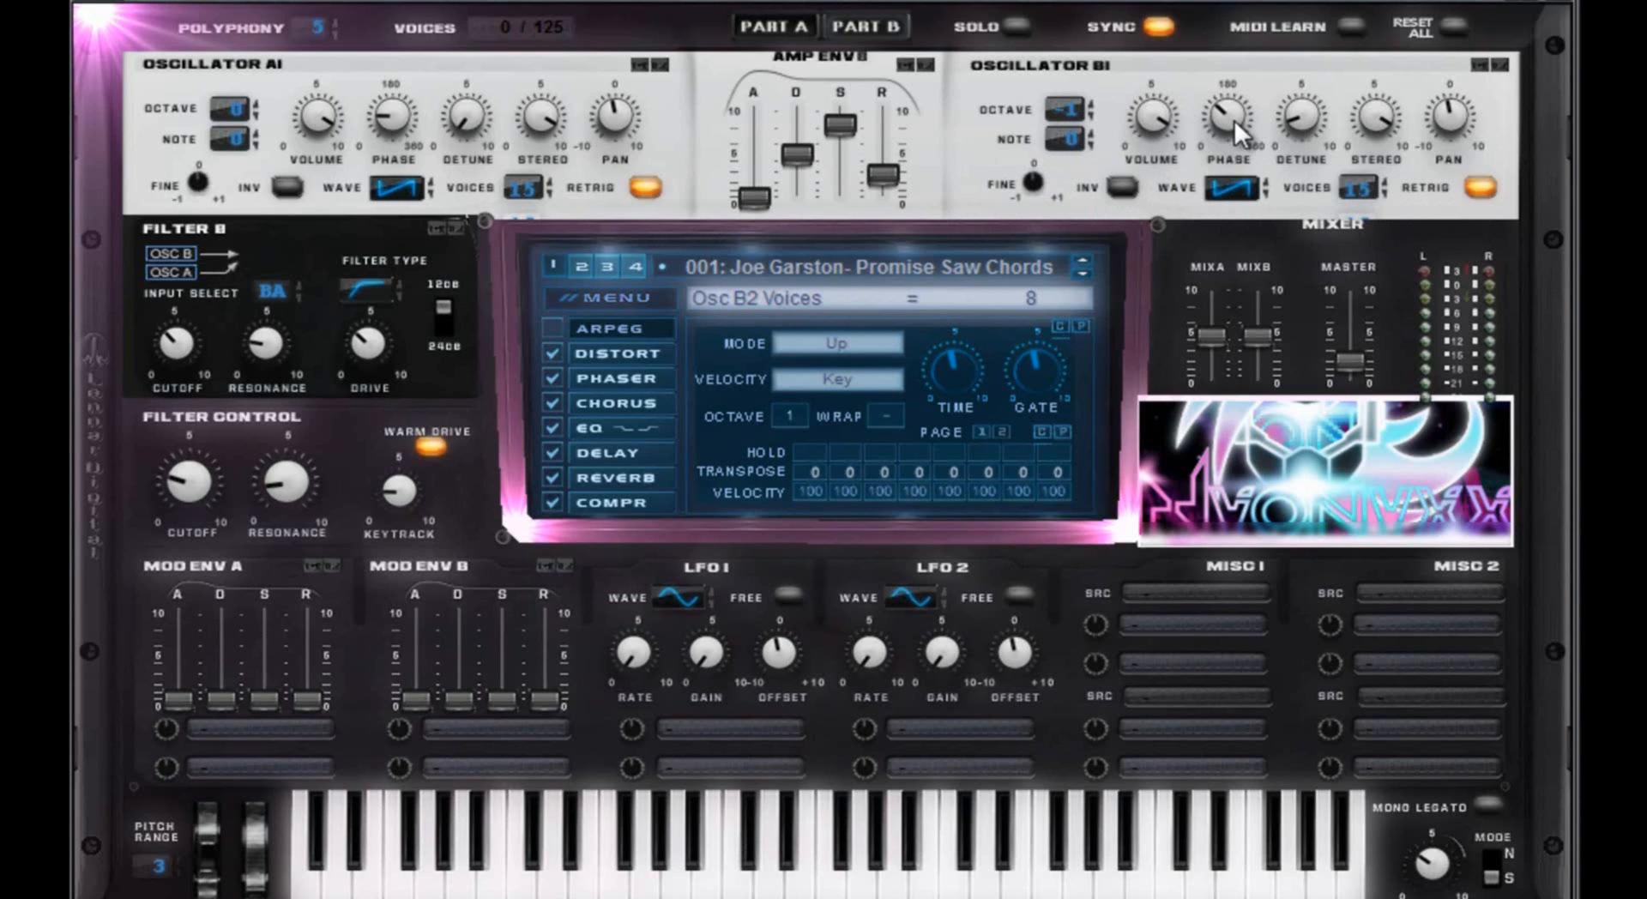
{"action": "left_click_drag", "start_coordinate": [1233, 120], "coordinate": [1233, 111]}
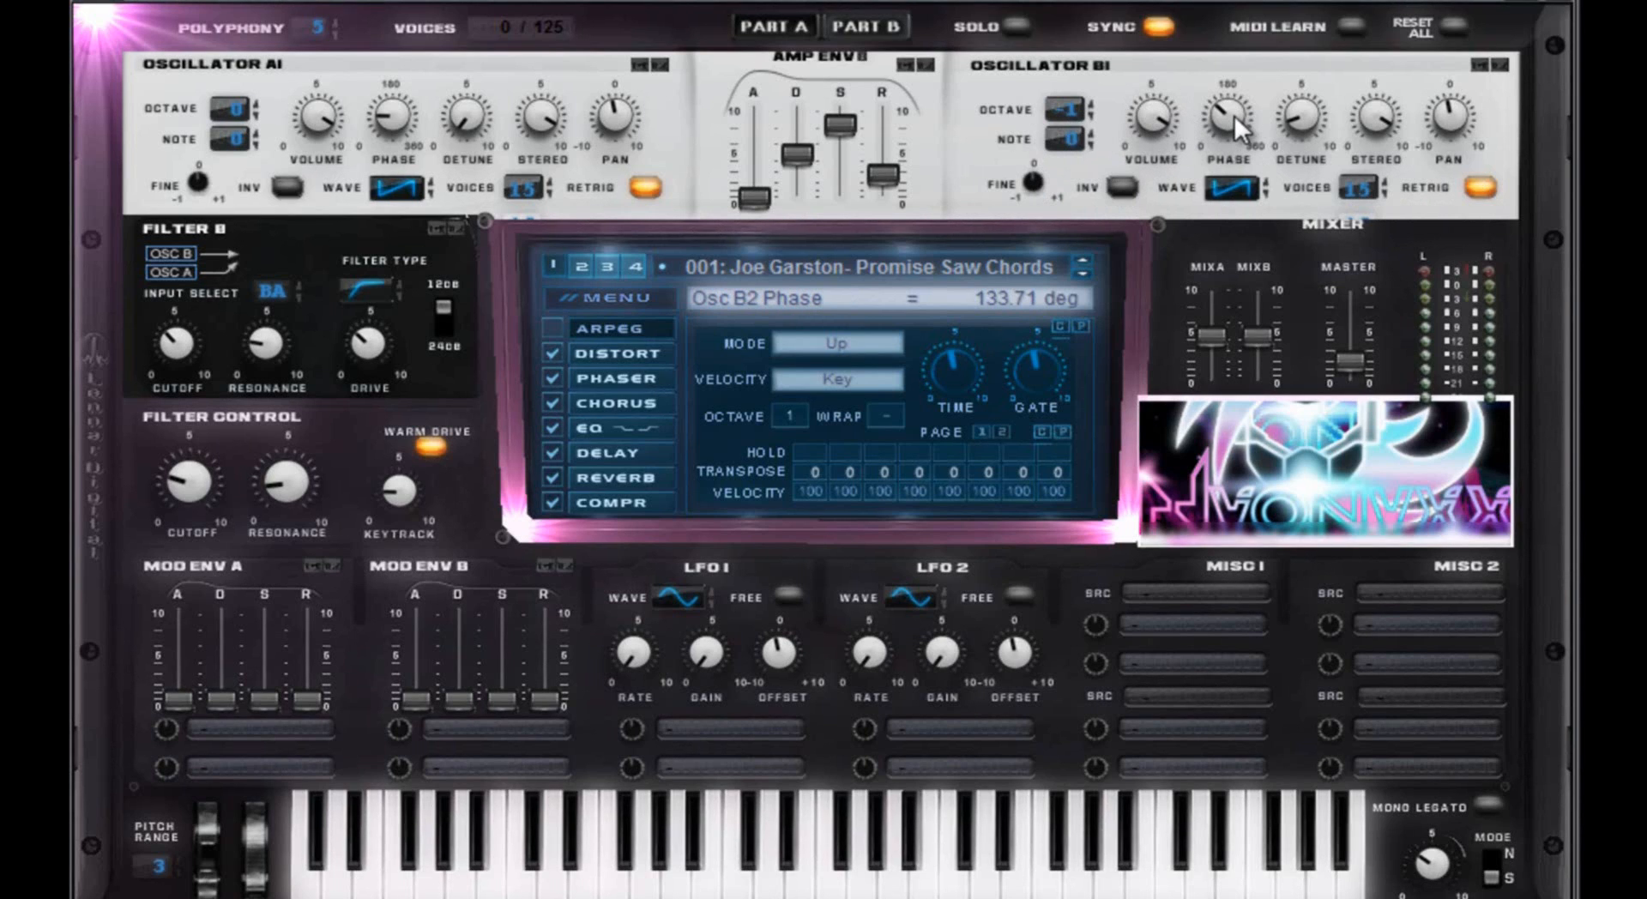
{"action": "left_click", "coordinate": [1310, 110]}
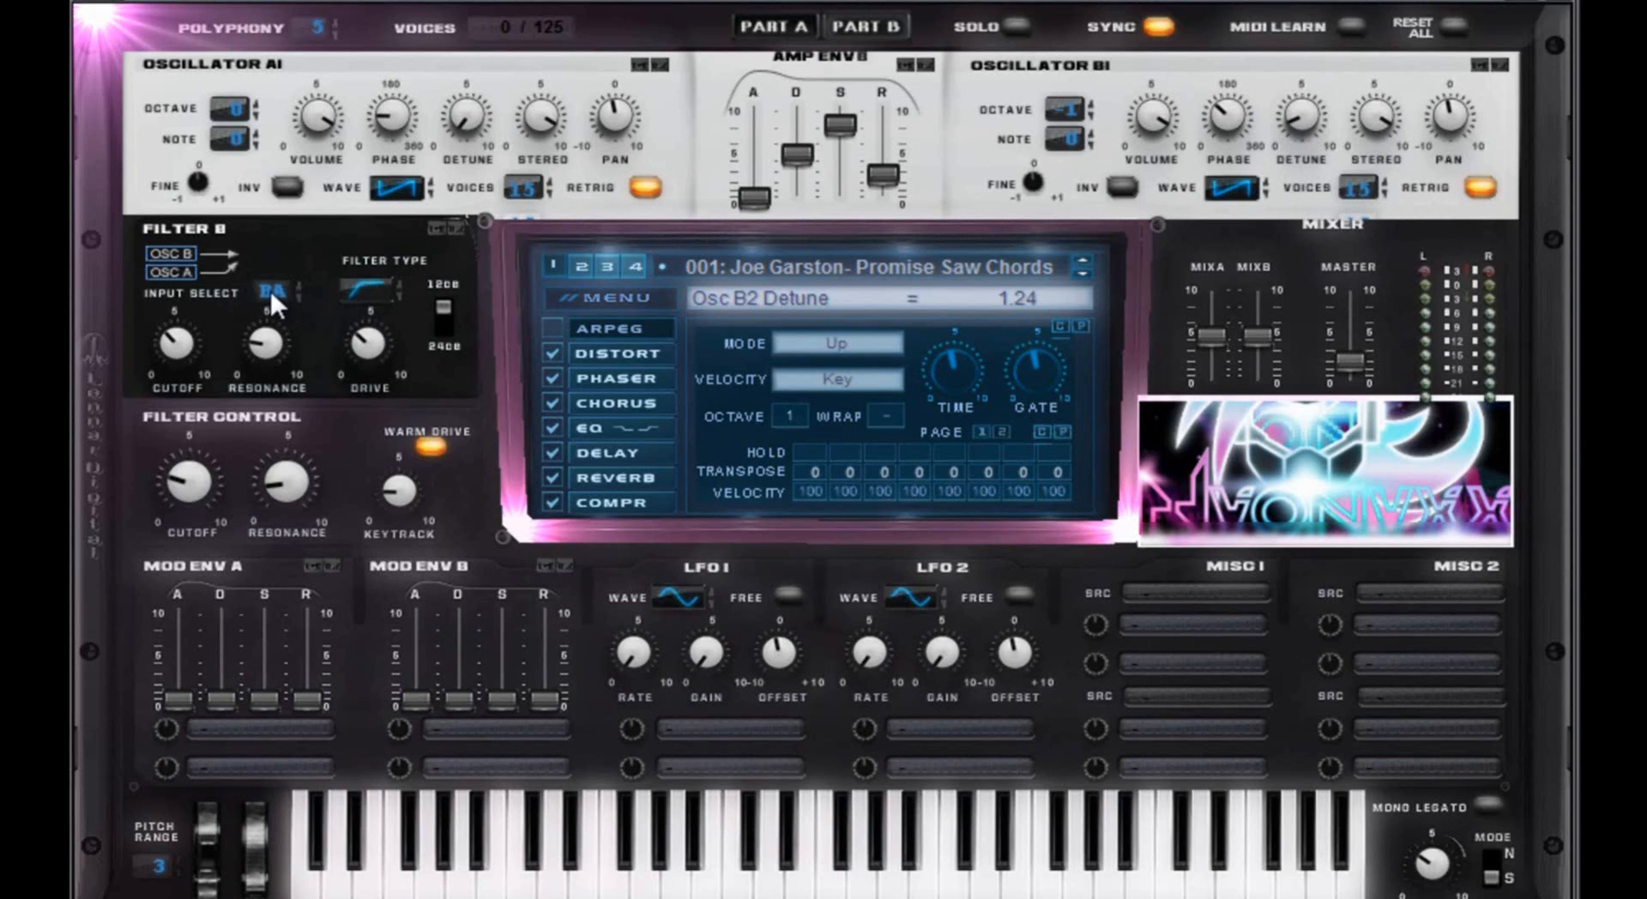
Check the type, drive, resonance and cutoff of Filter B.
{"action": "left_click", "coordinate": [374, 284]}
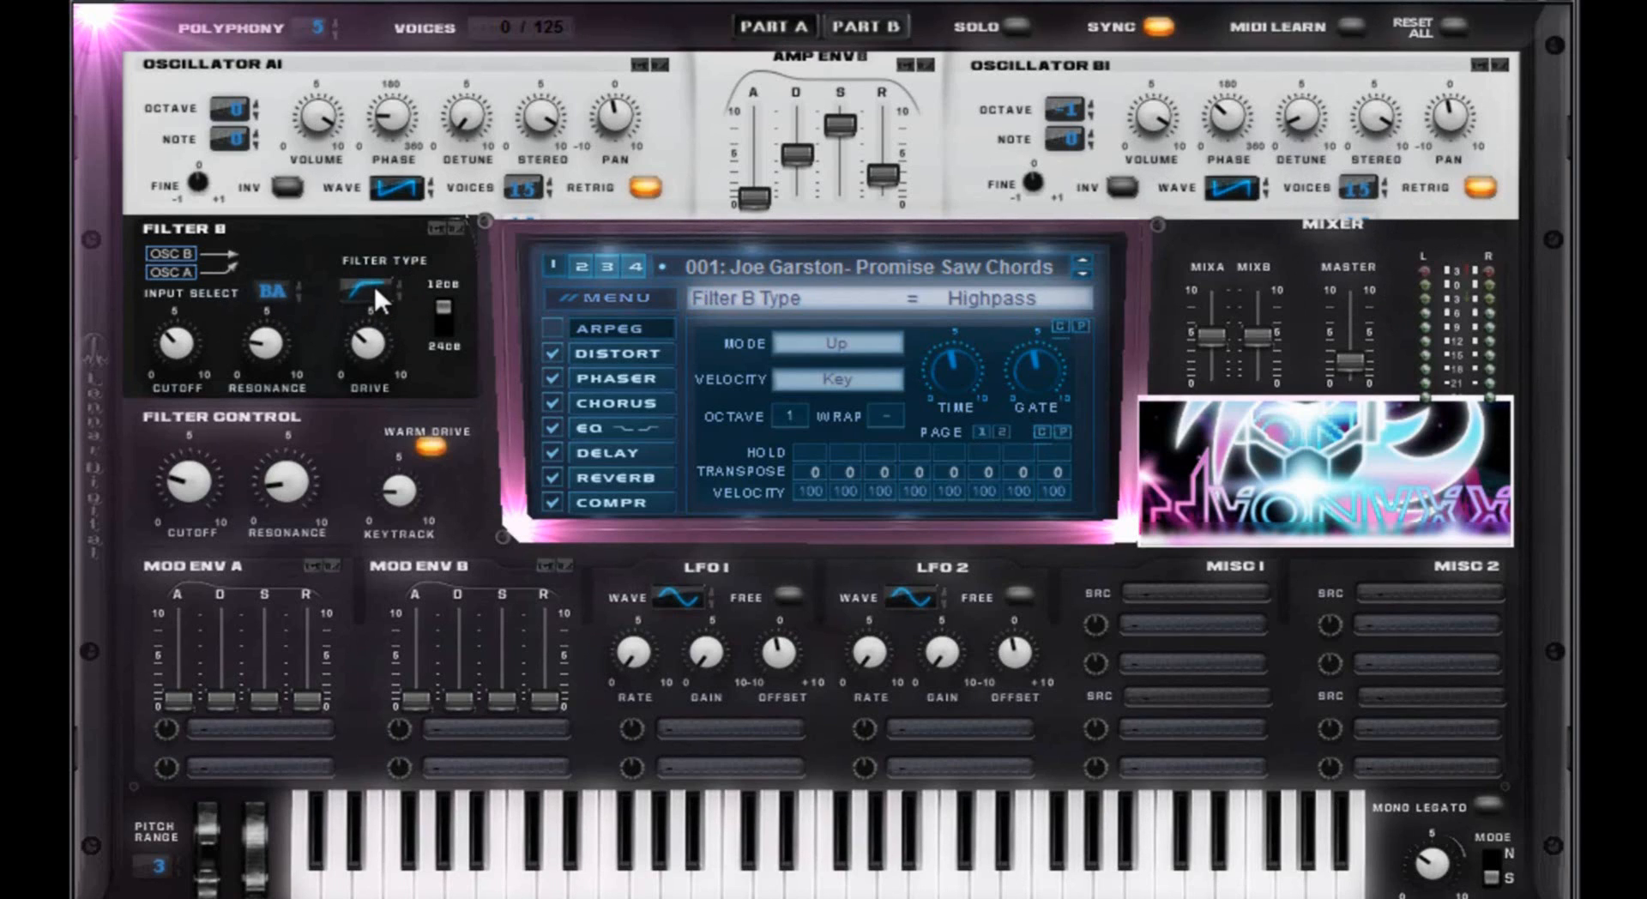
{"action": "left_click", "coordinate": [376, 341]}
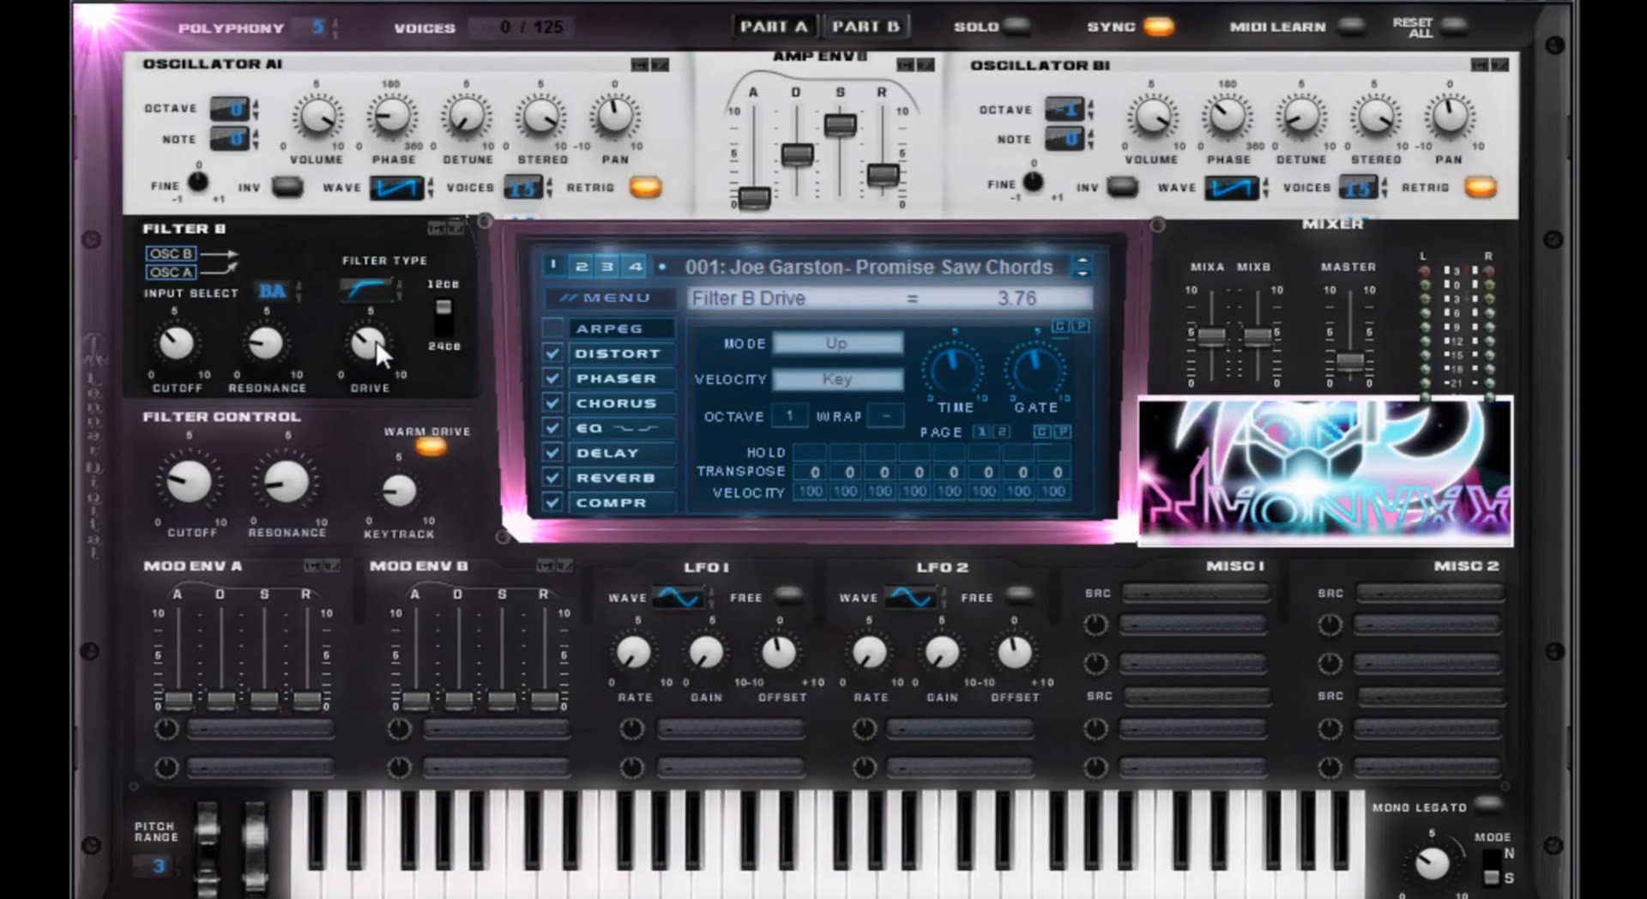
{"action": "left_click", "coordinate": [267, 345]}
{"action": "left_click", "coordinate": [181, 345]}
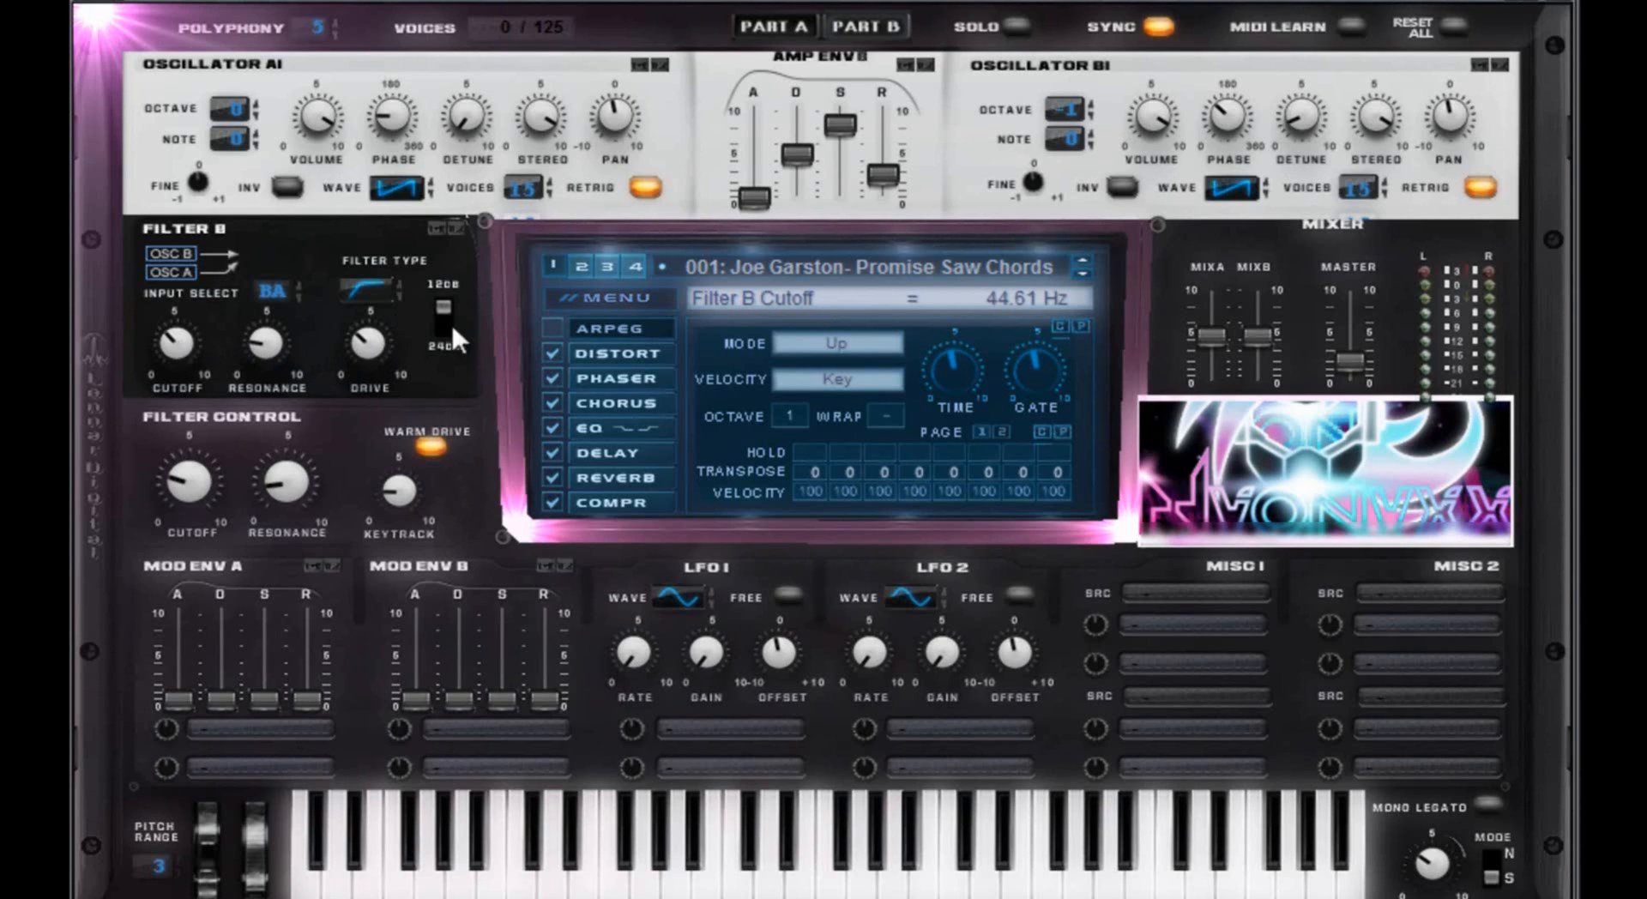
Return to Part A and review the compressor, reverb, delay, EQ, chorus, phaser and distortion settings.
{"action": "left_click", "coordinate": [776, 26]}
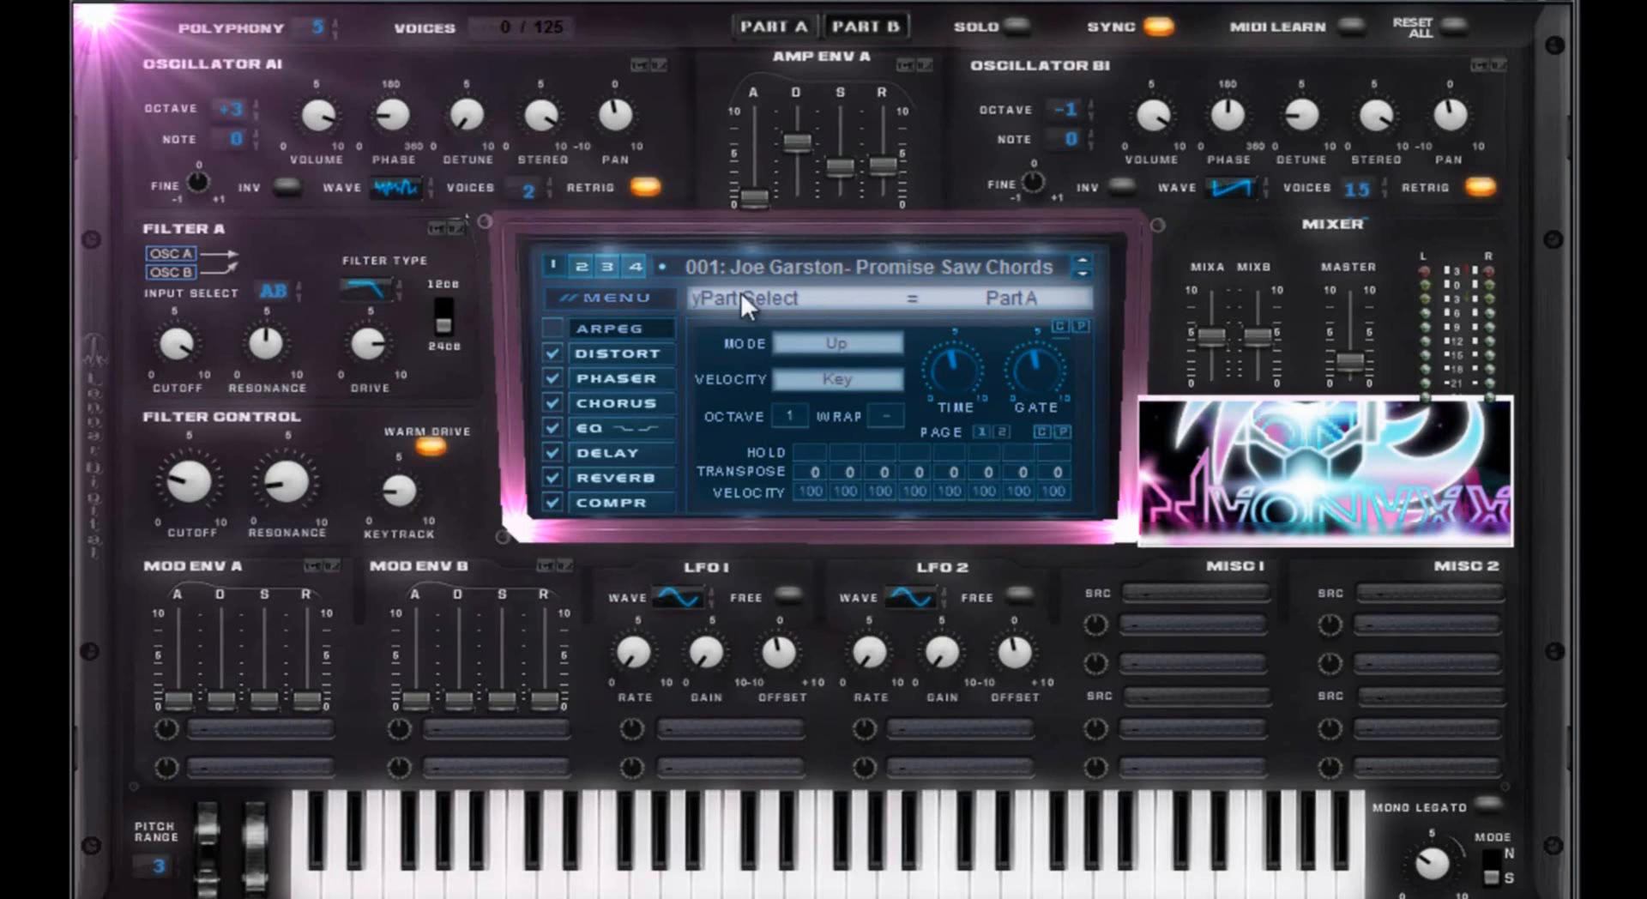
{"action": "left_click", "coordinate": [614, 505]}
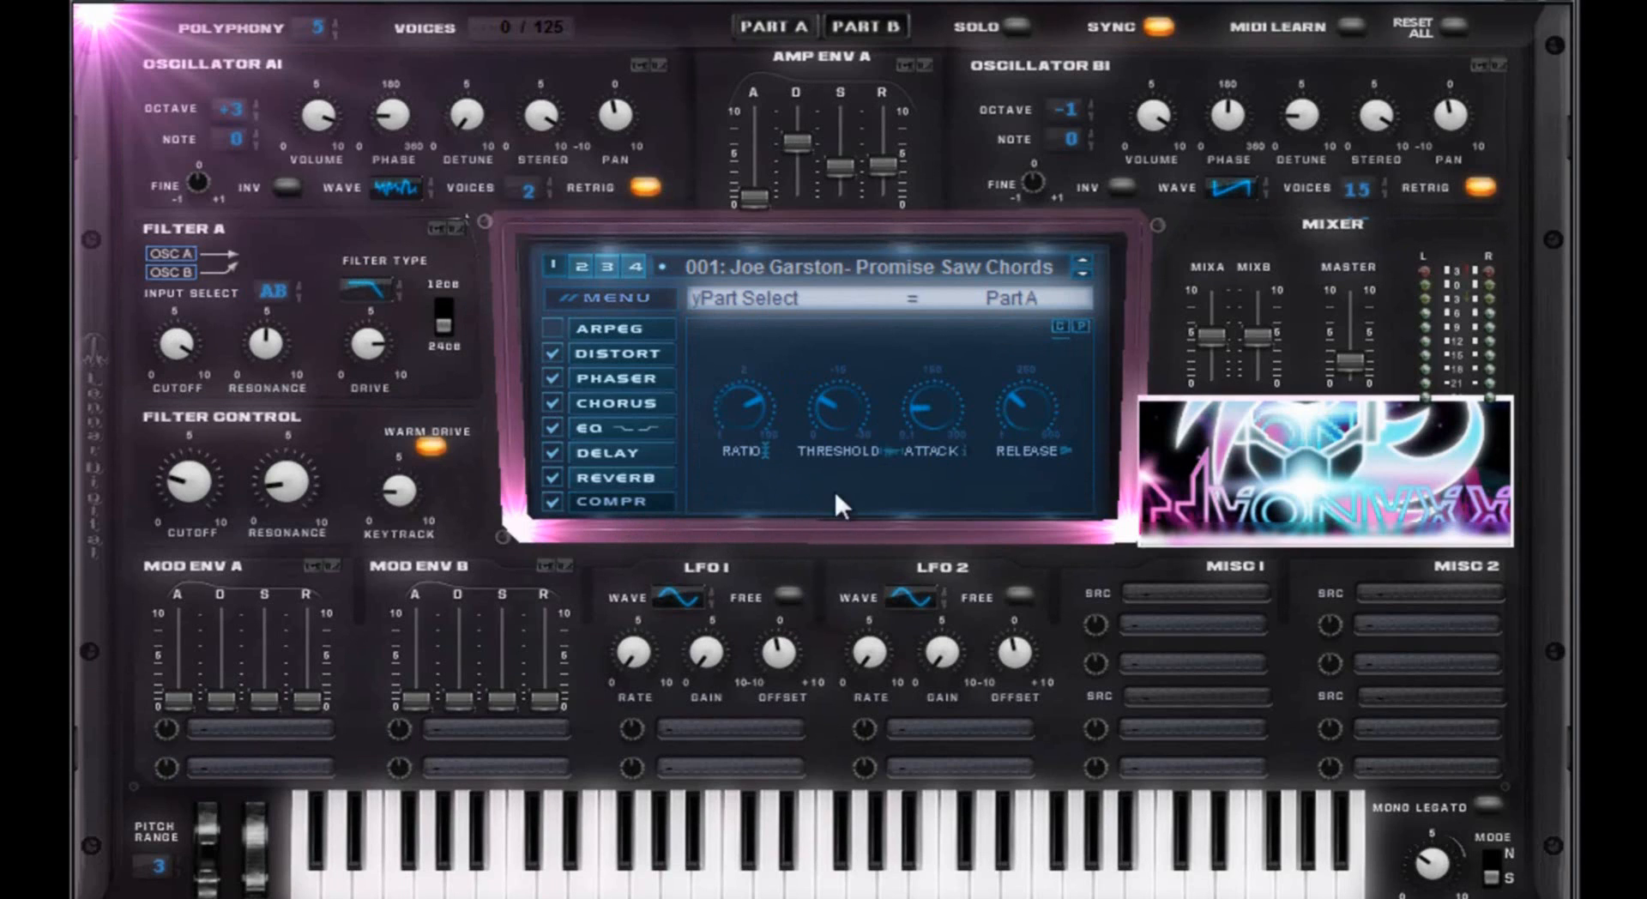
{"action": "left_click", "coordinate": [598, 481]}
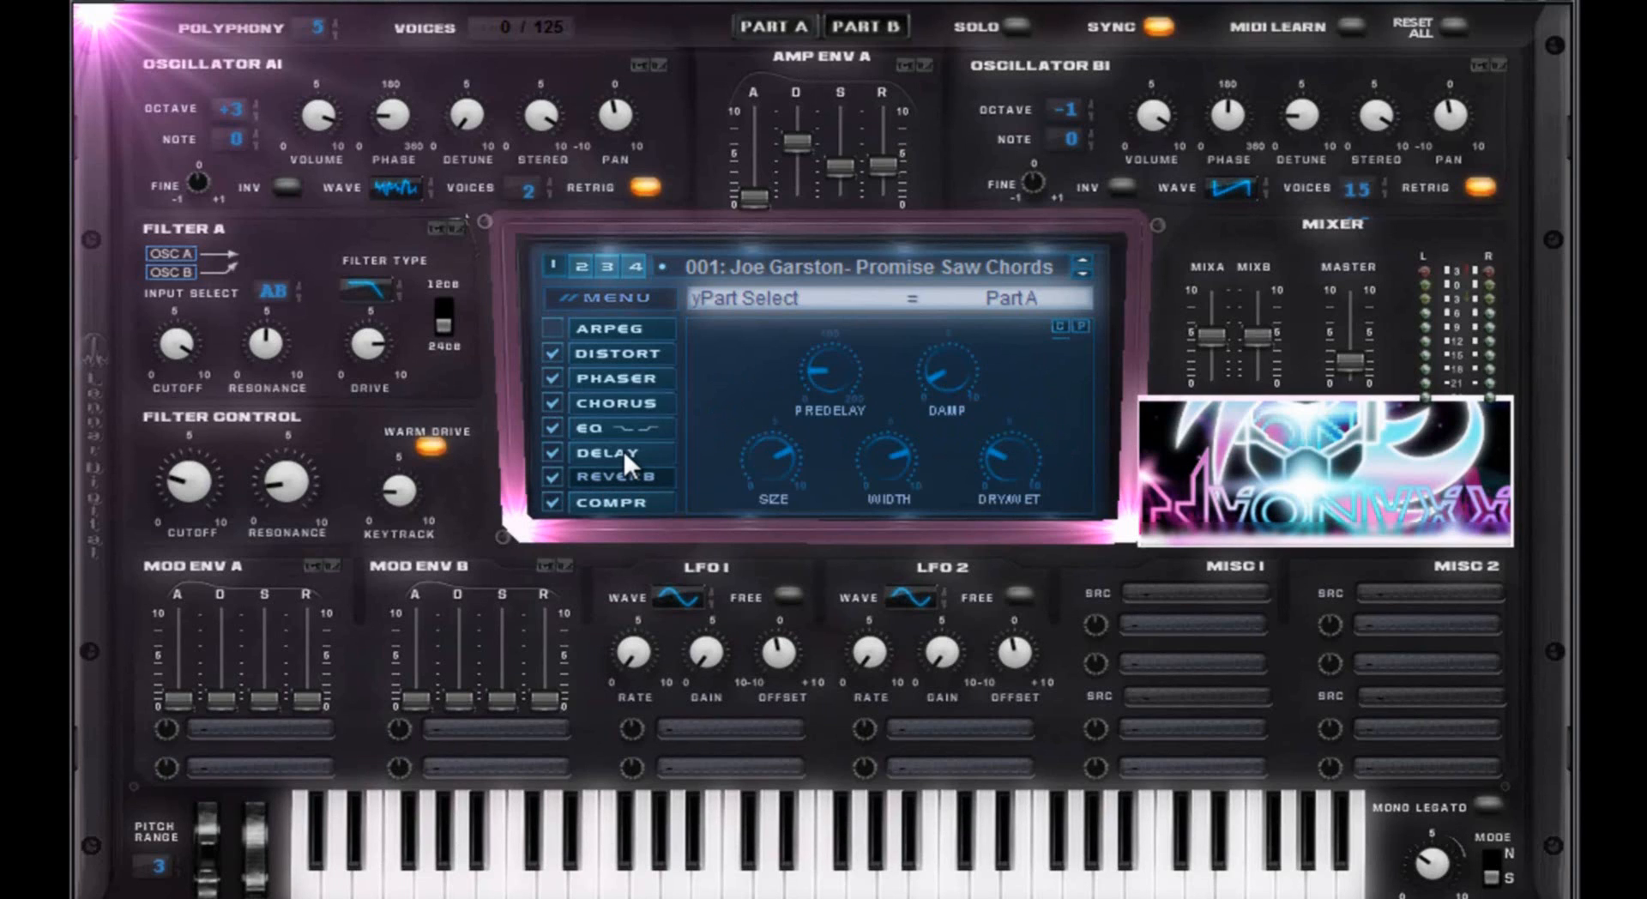
{"action": "left_click", "coordinate": [624, 455]}
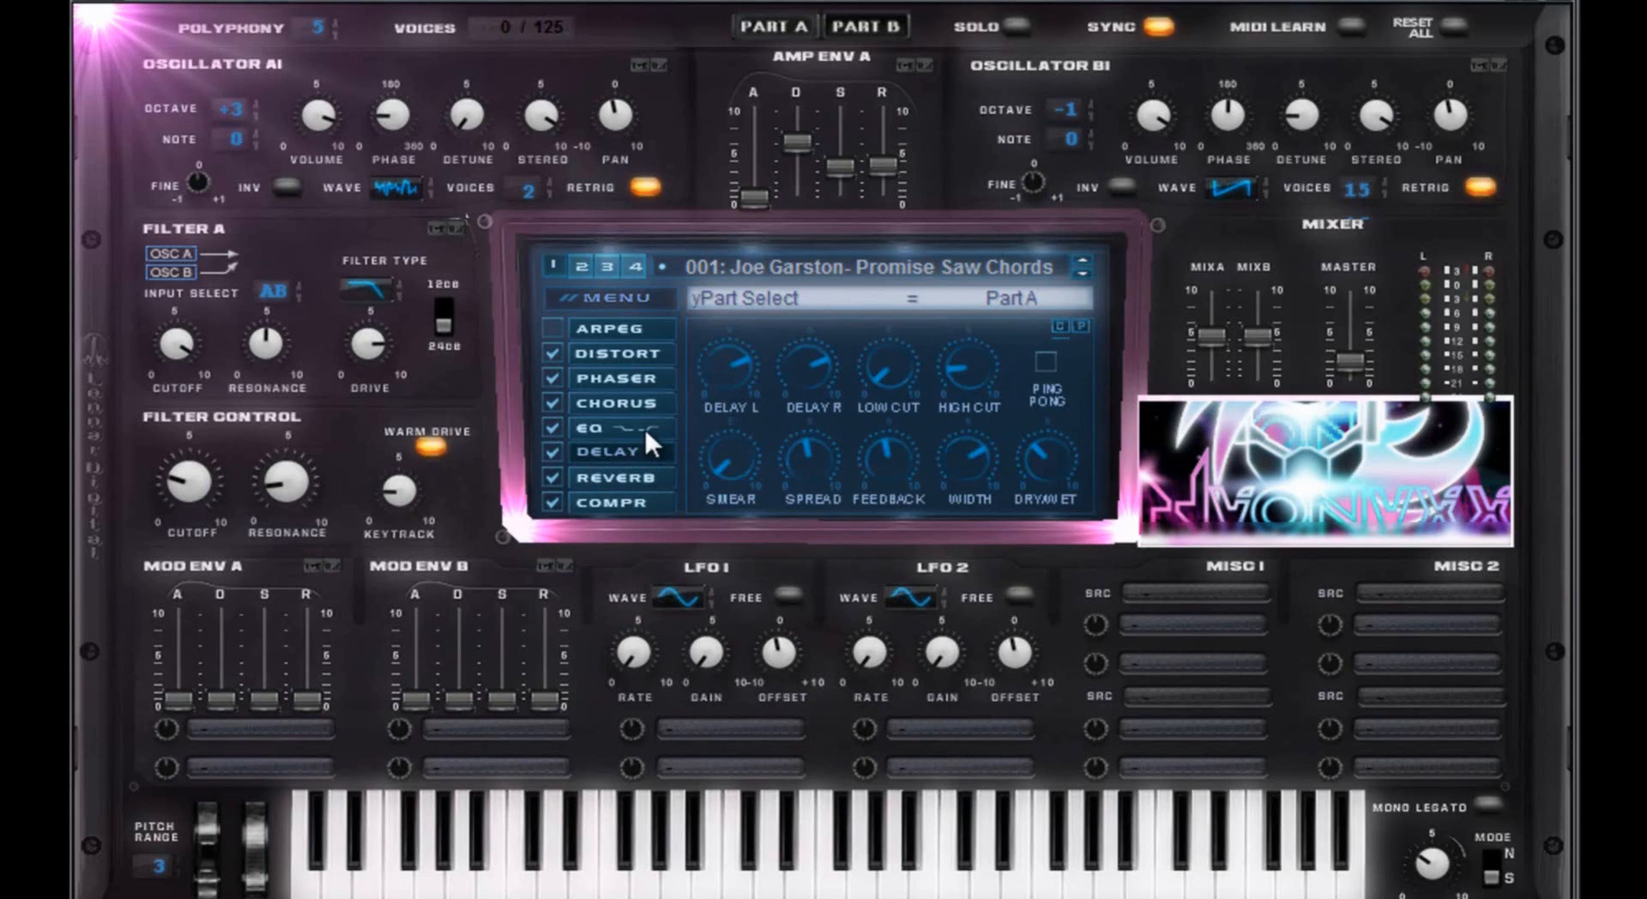
{"action": "left_click", "coordinate": [639, 427]}
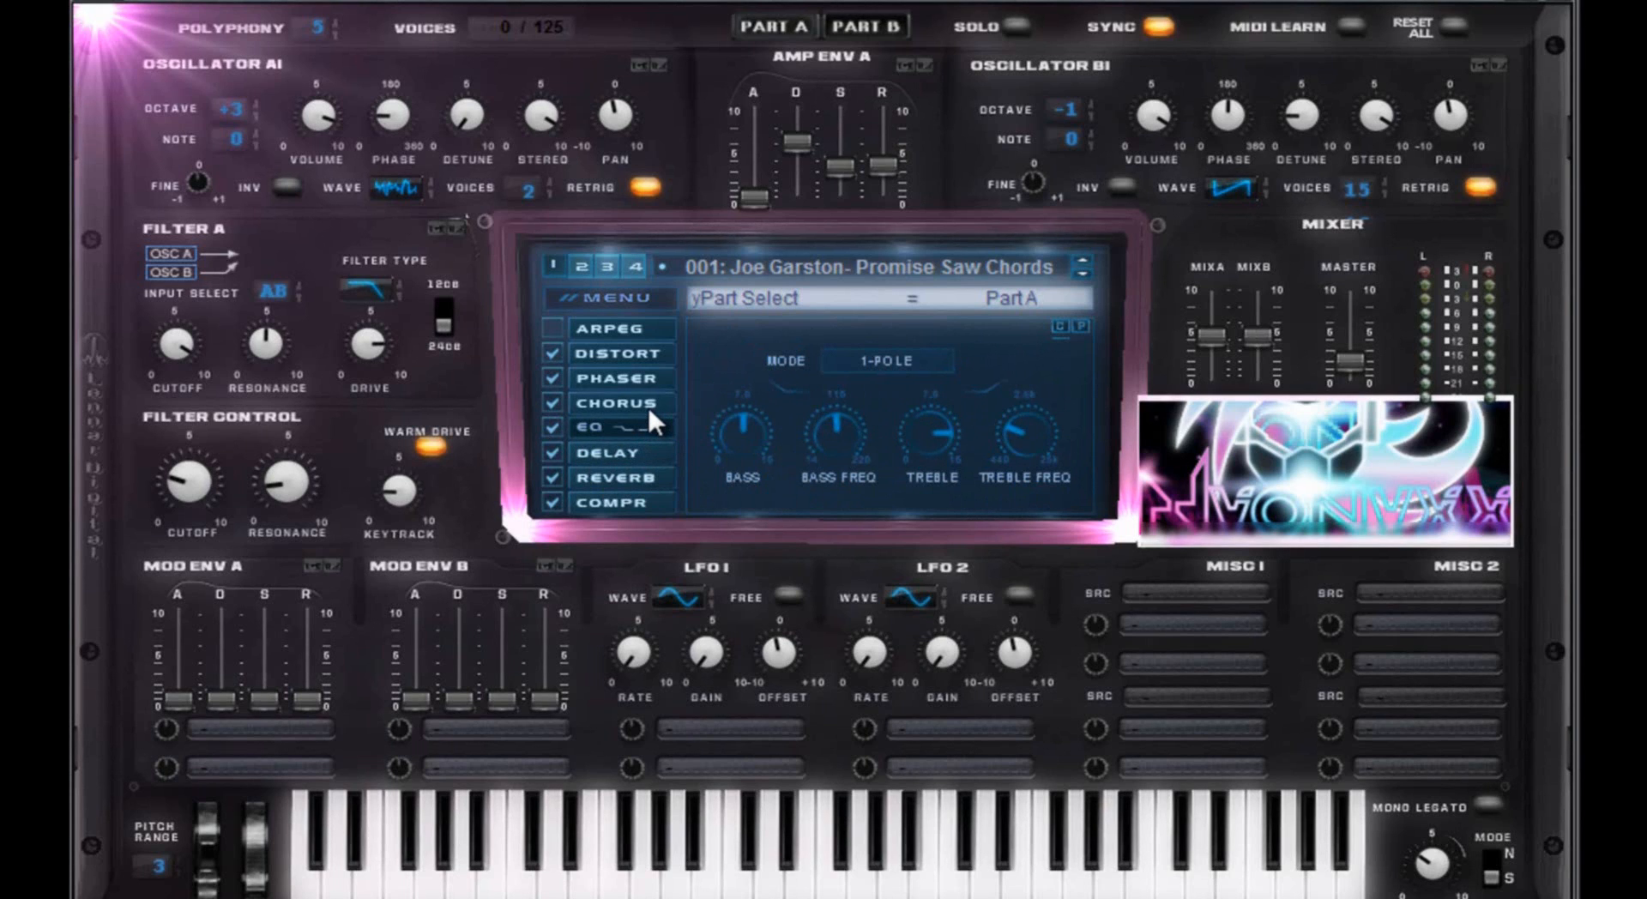
{"action": "left_click", "coordinate": [649, 409]}
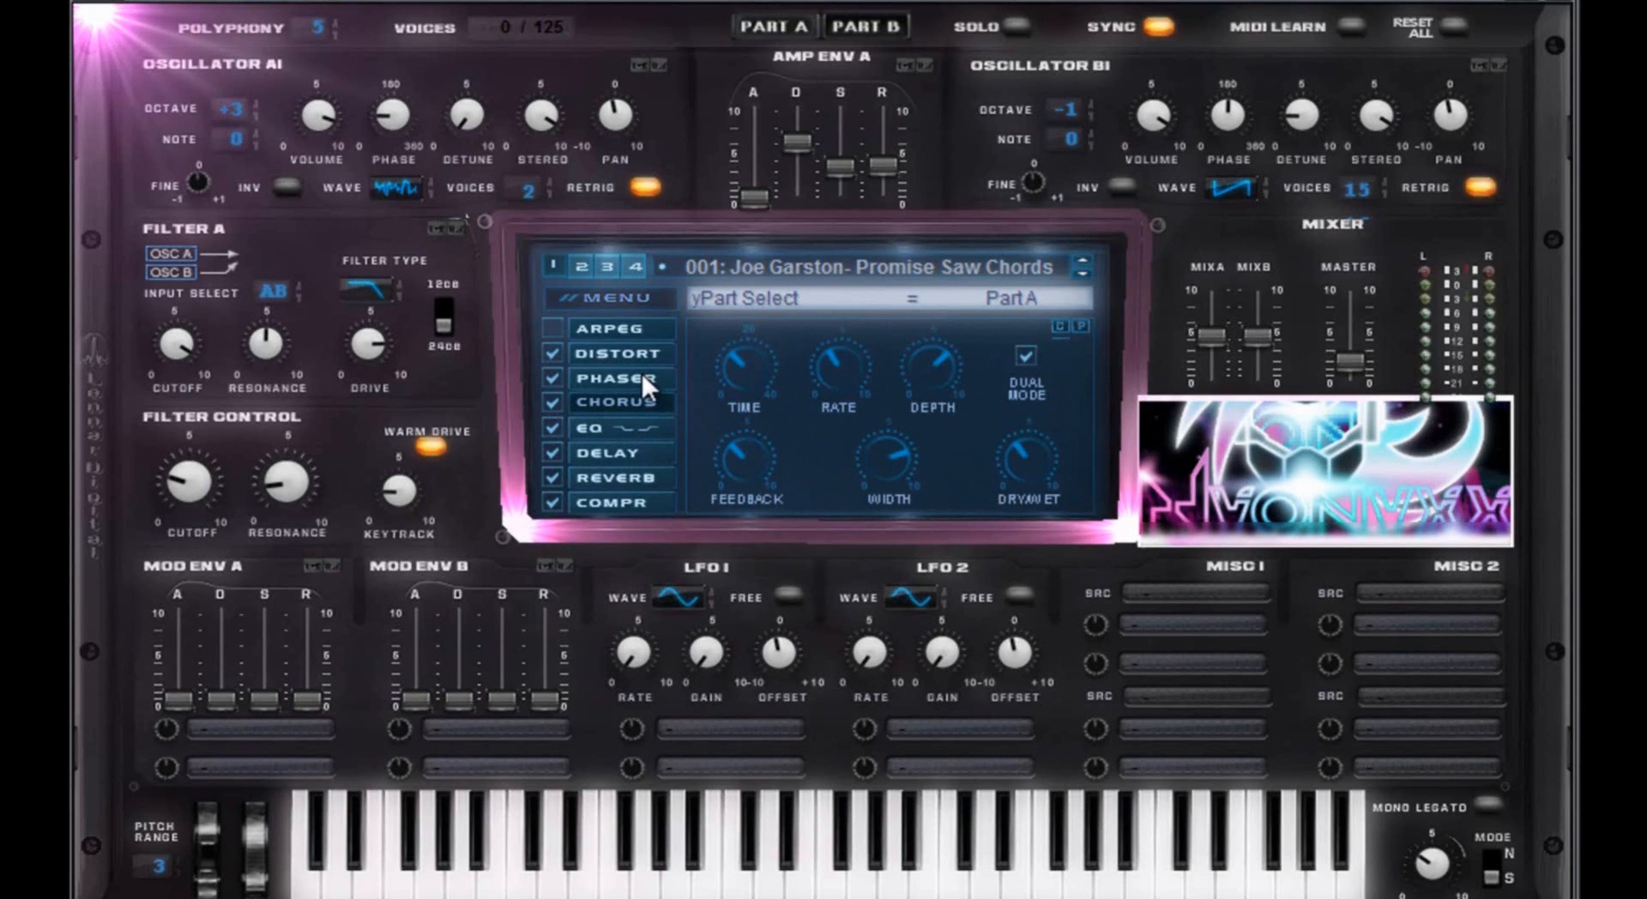
{"action": "left_click", "coordinate": [645, 376]}
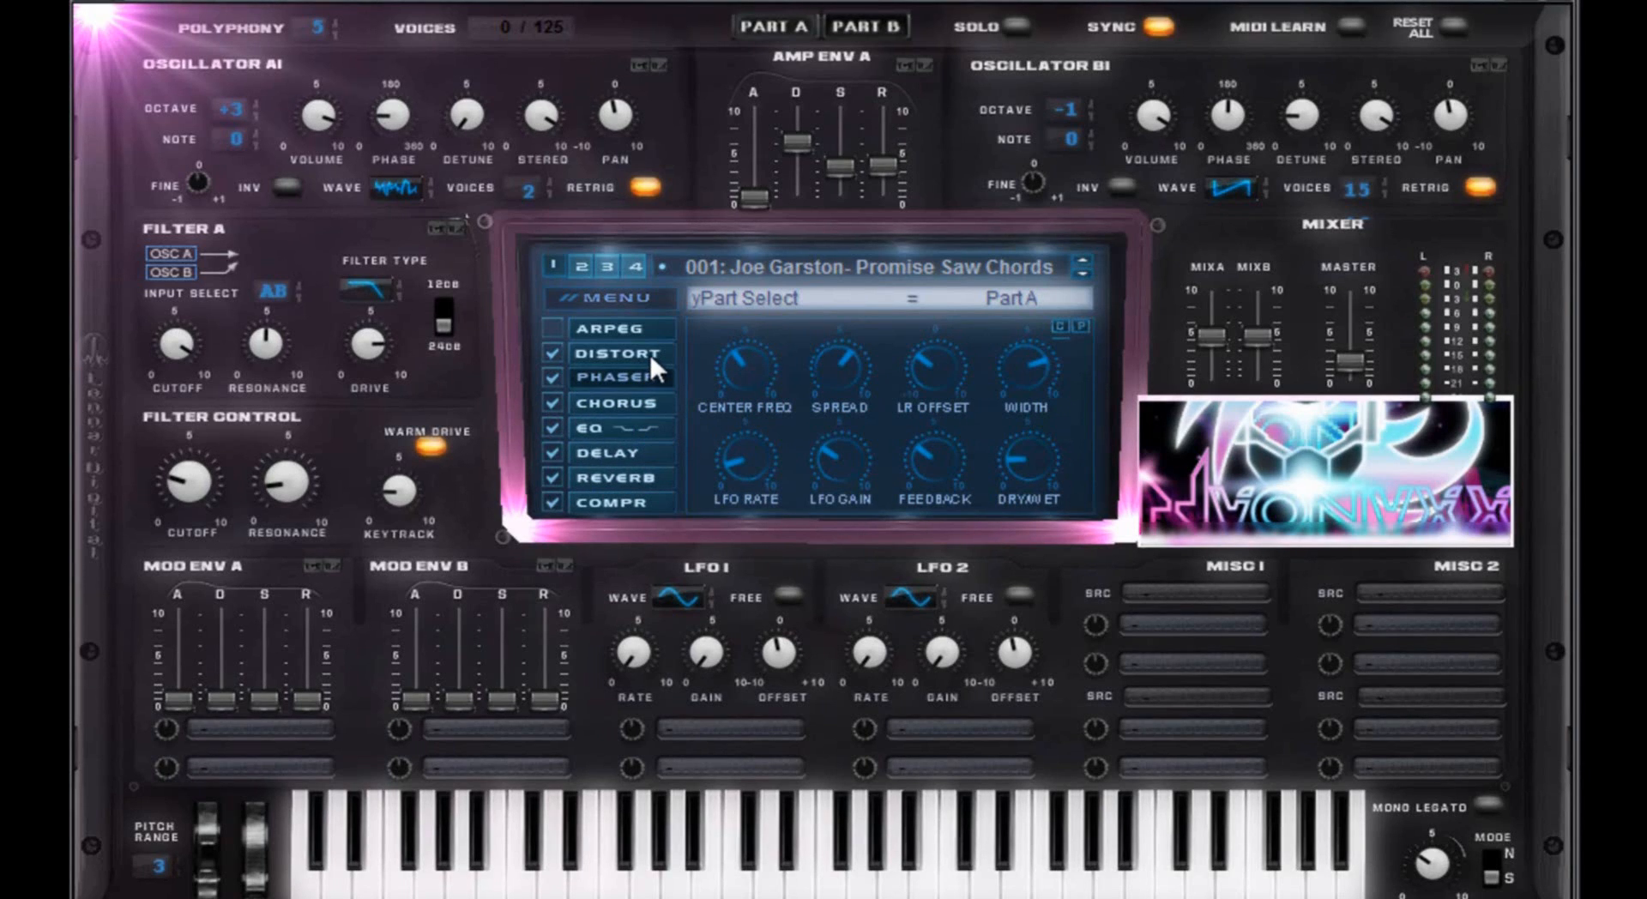
{"action": "left_click", "coordinate": [648, 352]}
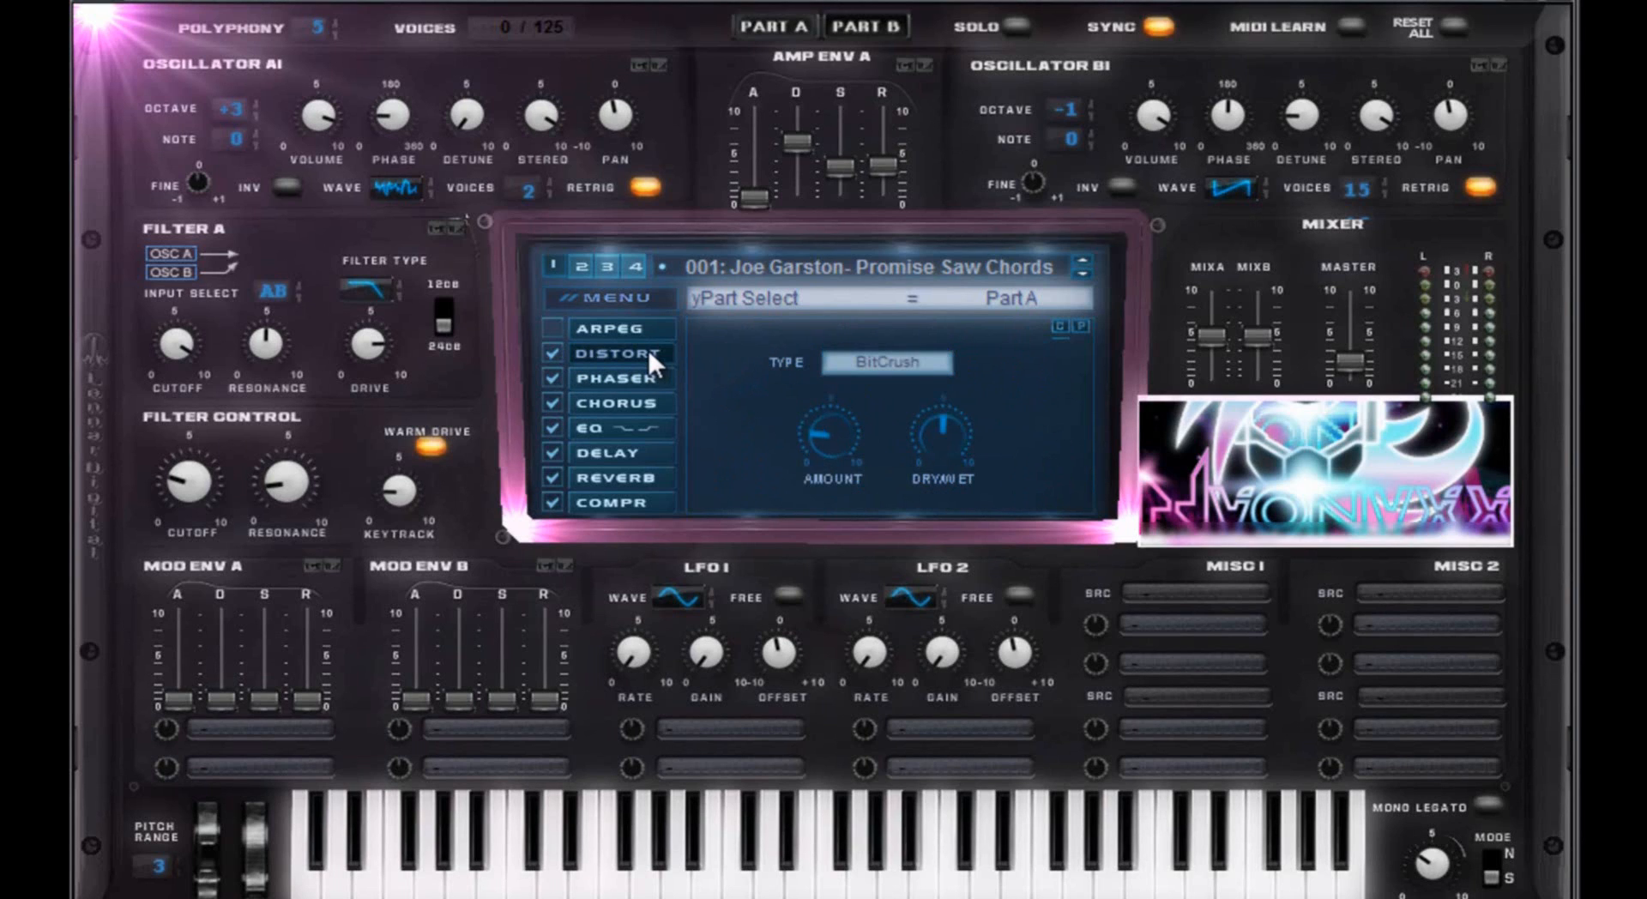